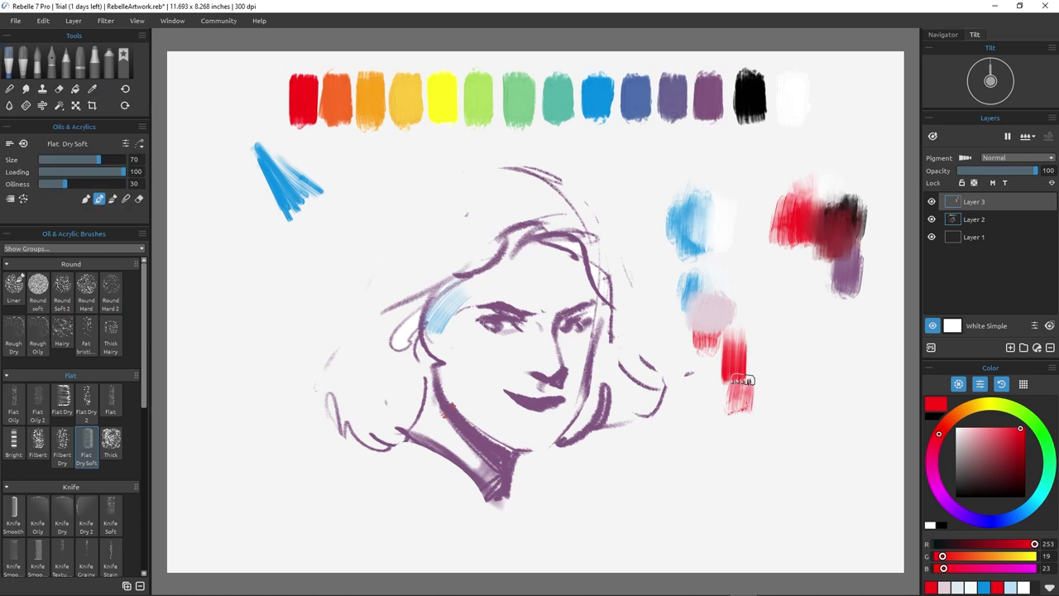
# - Mix a dusty rose from the red and purple paint on the palette area beside the portrait
pyautogui.keyDown('alt'); pyautogui.click(747, 381); pyautogui.keyUp('alt')
pyautogui.moveTo(744, 356)
pyautogui.mouseDown()
pyautogui.moveTo(752, 389)
pyautogui.moveTo(772, 385)
pyautogui.moveTo(750, 360)
pyautogui.moveTo(758, 368)
pyautogui.moveTo(729, 372)
pyautogui.moveTo(752, 341)
pyautogui.mouseUp()
pyautogui.keyDown('alt'); pyautogui.click(793, 100); pyautogui.keyUp('alt')
pyautogui.keyDown('alt'); pyautogui.click(751, 397); pyautogui.keyUp('alt')
pyautogui.keyDown('alt'); pyautogui.click(730, 339); pyautogui.keyUp('alt')
# - Block in the lit cheek, side of the nose and jaw with dusty rose, and the forehead with pale pink
pyautogui.moveTo(460, 341)
pyautogui.mouseDown()
pyautogui.moveTo(463, 373)
pyautogui.moveTo(478, 350)
pyautogui.moveTo(506, 362)
pyautogui.mouseUp()
pyautogui.moveTo(467, 304); pyautogui.dragTo(458, 332)
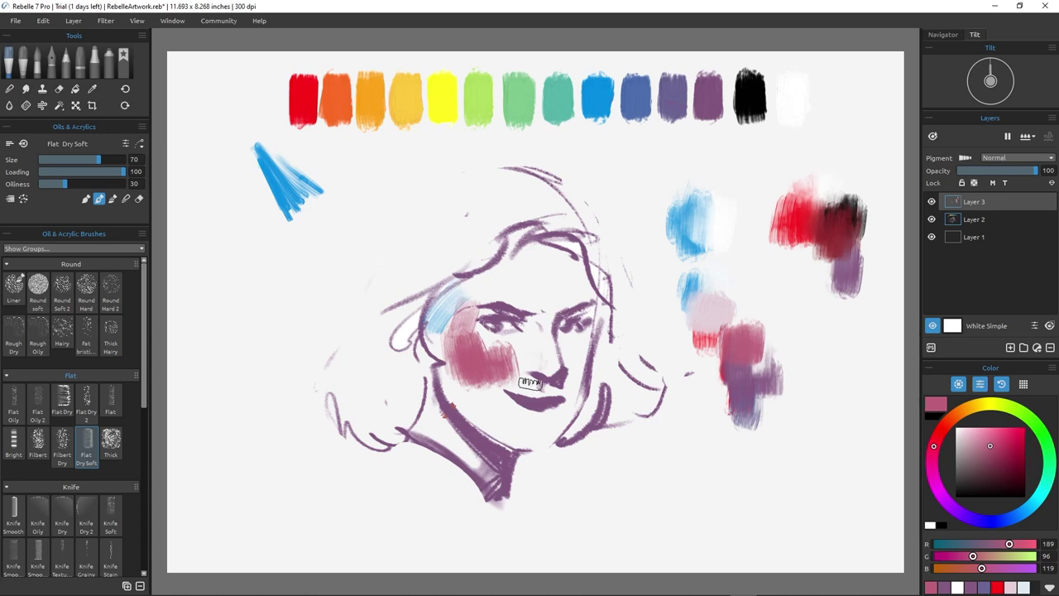
pyautogui.moveTo(538, 318); pyautogui.dragTo(531, 360)
pyautogui.moveTo(452, 360); pyautogui.dragTo(479, 421)
pyautogui.keyDown('alt'); pyautogui.click(710, 306); pyautogui.keyUp('alt')
pyautogui.moveTo(474, 296); pyautogui.dragTo(508, 260)
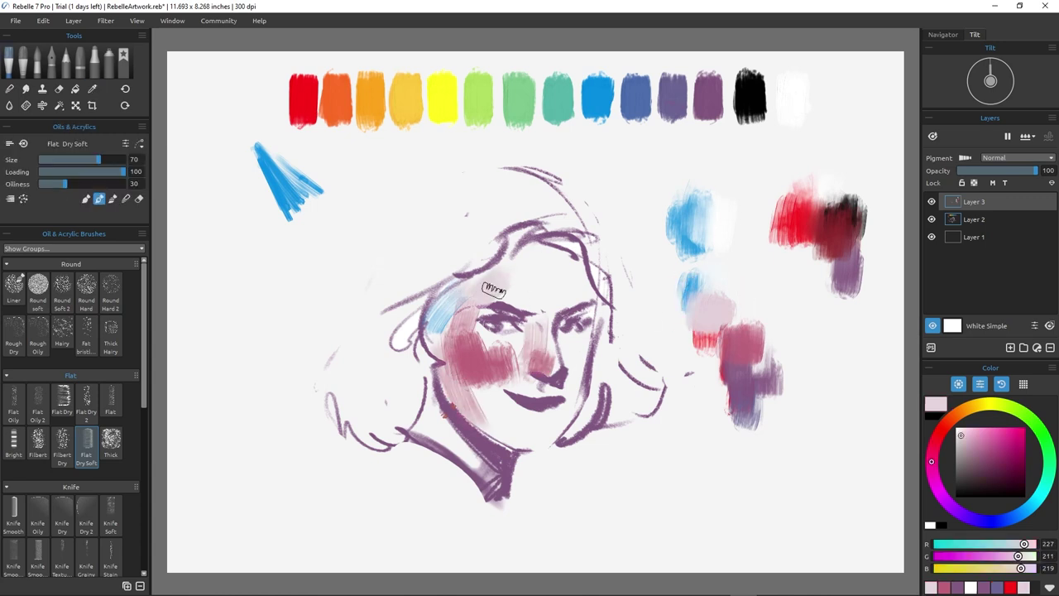
# - Add yellow and black paint around the red palette patch and blend them into orange and dark brown tones
pyautogui.keyDown('alt'); pyautogui.click(710, 346); pyautogui.keyUp('alt')
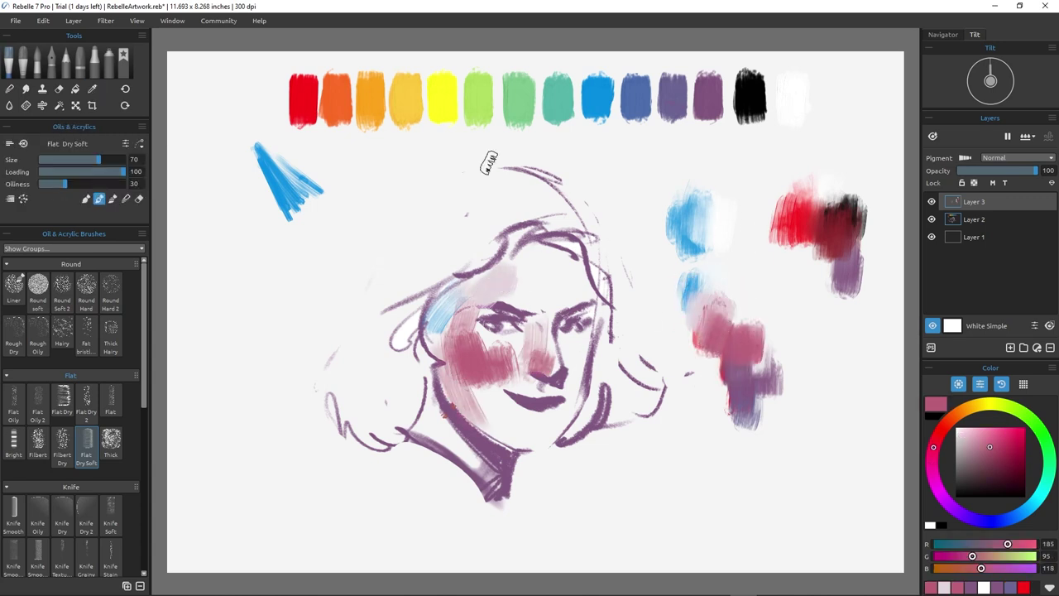
pyautogui.keyDown('alt'); pyautogui.click(445, 101); pyautogui.keyUp('alt')
pyautogui.moveTo(787, 273); pyautogui.dragTo(785, 284)
pyautogui.keyDown('alt'); pyautogui.click(776, 235); pyautogui.keyUp('alt')
pyautogui.moveTo(778, 225); pyautogui.dragTo(761, 217)
pyautogui.keyDown('alt'); pyautogui.click(751, 101); pyautogui.keyUp('alt')
pyautogui.moveTo(752, 159)
pyautogui.mouseDown()
pyautogui.moveTo(759, 200)
pyautogui.moveTo(778, 209)
pyautogui.moveTo(771, 168)
pyautogui.moveTo(795, 176)
pyautogui.moveTo(795, 212)
pyautogui.moveTo(773, 181)
pyautogui.moveTo(785, 209)
pyautogui.mouseUp()
pyautogui.keyDown('alt'); pyautogui.click(767, 211); pyautogui.keyUp('alt')
pyautogui.keyDown('alt'); pyautogui.click(762, 169); pyautogui.keyUp('alt')
pyautogui.keyDown('alt'); pyautogui.click(757, 183); pyautogui.keyUp('alt')
pyautogui.keyDown('alt'); pyautogui.click(799, 212); pyautogui.keyUp('alt')
pyautogui.keyDown('alt'); pyautogui.click(768, 183); pyautogui.keyUp('alt')
# - Blend yellow into the rose palette paint to make a warm skin tone and paint it across the chin
pyautogui.keyDown('alt'); pyautogui.click(780, 283); pyautogui.keyUp('alt')
pyautogui.keyDown('alt'); pyautogui.click(749, 339); pyautogui.keyUp('alt')
pyautogui.moveTo(782, 288)
pyautogui.mouseDown()
pyautogui.moveTo(779, 316)
pyautogui.moveTo(759, 324)
pyautogui.mouseUp()
pyautogui.keyDown('alt'); pyautogui.click(772, 312); pyautogui.keyUp('alt')
pyautogui.moveTo(500, 412)
pyautogui.mouseDown()
pyautogui.moveTo(525, 442)
pyautogui.moveTo(546, 439)
pyautogui.mouseUp()
# - Lighten the palette's pink mix with white and pick the peach tone for the chin
pyautogui.keyDown('alt'); pyautogui.click(698, 293); pyautogui.keyUp('alt')
pyautogui.moveTo(703, 299); pyautogui.dragTo(724, 309)
pyautogui.keyDown('alt'); pyautogui.click(803, 99); pyautogui.keyUp('alt')
pyautogui.keyDown('alt'); pyautogui.click(768, 294); pyautogui.keyUp('alt')
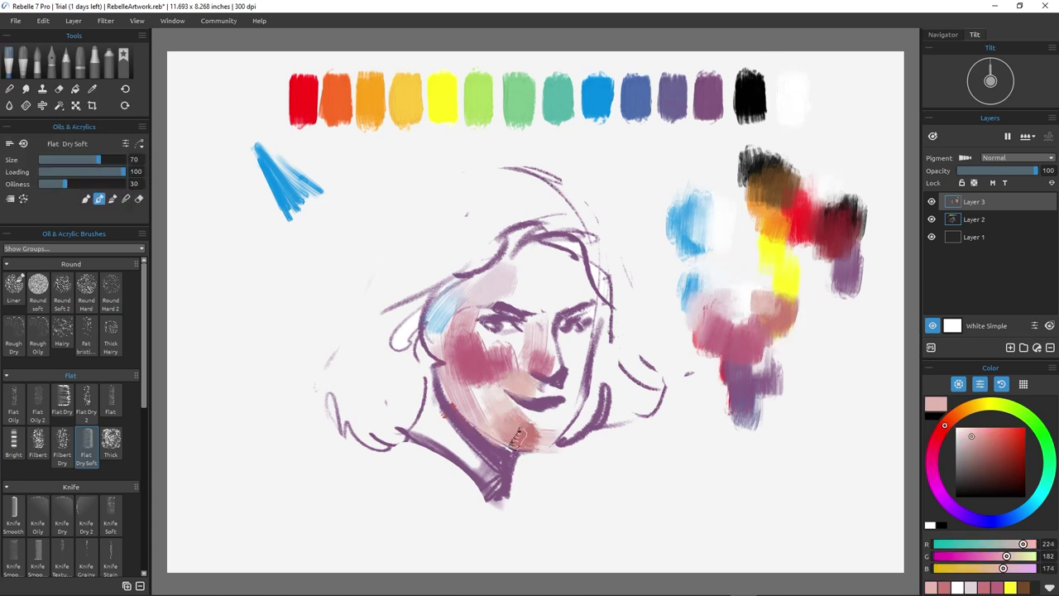
# - Paint dark red down the shadowed cheek and light blue along the temple of the lit side
pyautogui.keyDown('alt'); pyautogui.click(844, 217); pyautogui.keyUp('alt')
pyautogui.moveTo(603, 333); pyautogui.dragTo(573, 382)
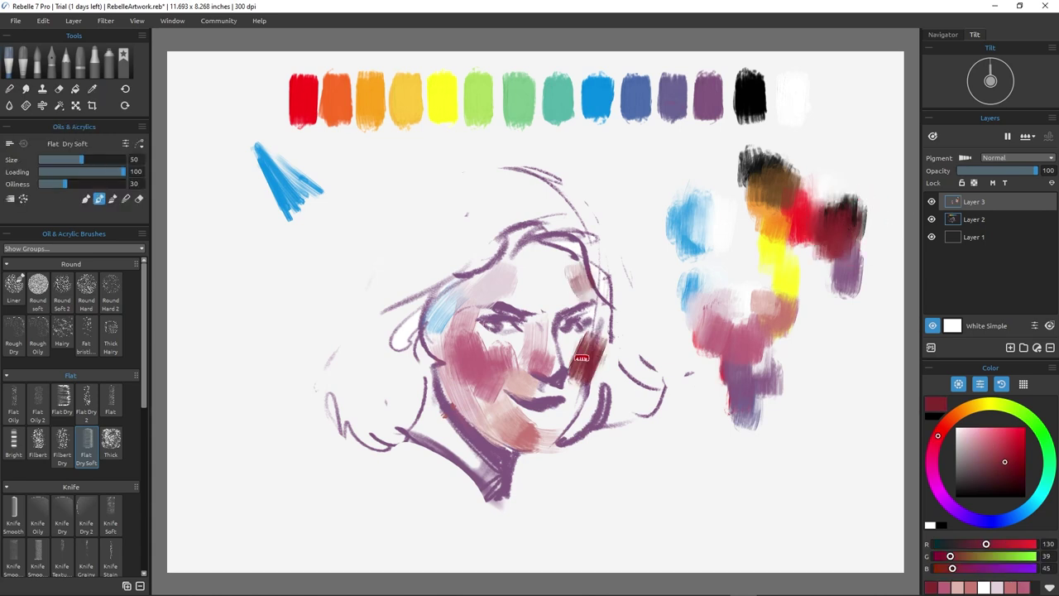
pyautogui.keyDown('alt'); pyautogui.click(438, 307); pyautogui.keyUp('alt')
pyautogui.keyDown('alt'); pyautogui.click(586, 350); pyautogui.keyUp('alt')
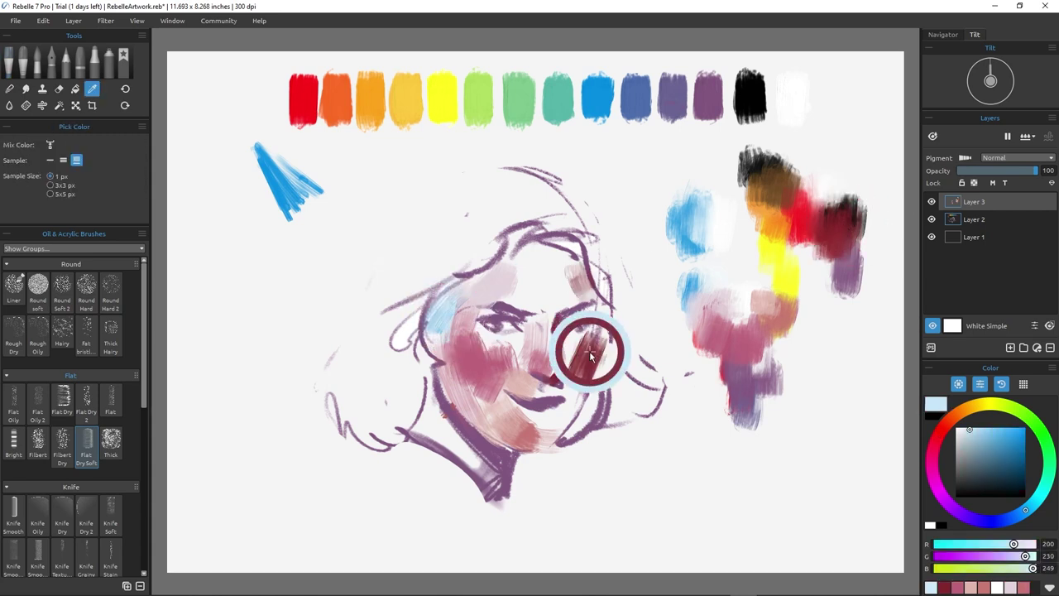
pyautogui.moveTo(434, 313); pyautogui.dragTo(466, 282)
# - Add light green and purple patches to the palette area and pick up white for mixing
pyautogui.keyDown('alt'); pyautogui.click(476, 100); pyautogui.keyUp('alt')
pyautogui.moveTo(831, 341); pyautogui.dragTo(837, 365)
pyautogui.moveTo(868, 338); pyautogui.dragTo(867, 357)
pyautogui.keyDown('alt'); pyautogui.click(727, 106); pyautogui.keyUp('alt')
pyautogui.moveTo(784, 385); pyautogui.dragTo(817, 398)
pyautogui.keyDown('alt'); pyautogui.click(788, 106); pyautogui.keyUp('alt')
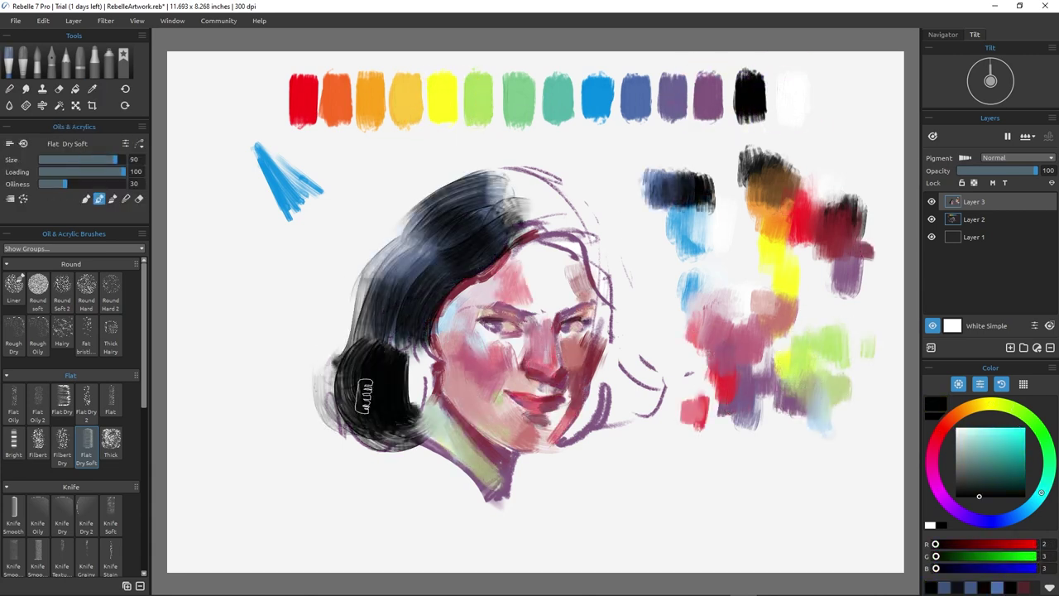
# - Paint the black hair beside the jaw and over the crown, reducing the brush size to 60
pyautogui.moveTo(423, 407)
pyautogui.mouseDown()
pyautogui.moveTo(402, 312)
pyautogui.moveTo(414, 407)
pyautogui.moveTo(386, 300)
pyautogui.moveTo(526, 235)
pyautogui.moveTo(589, 280)
pyautogui.moveTo(609, 325)
pyautogui.moveTo(608, 392)
pyautogui.moveTo(569, 445)
pyautogui.mouseUp()
pyautogui.moveTo(611, 364); pyautogui.dragTo(585, 424)
pyautogui.press('[')
pyautogui.press('[')
pyautogui.press('[')
pyautogui.moveTo(573, 445)
pyautogui.mouseDown()
pyautogui.moveTo(600, 335)
pyautogui.moveTo(579, 279)
pyautogui.mouseUp()
pyautogui.moveTo(456, 189)
pyautogui.mouseDown()
pyautogui.moveTo(548, 187)
pyautogui.moveTo(594, 240)
pyautogui.mouseUp()
pyautogui.moveTo(559, 200); pyautogui.dragTo(584, 212)
# - Mix a dark brown from the palette's black and brown and paint it down the hair on the shadowed side
pyautogui.keyDown('alt'); pyautogui.click(760, 161); pyautogui.keyUp('alt')
pyautogui.moveTo(747, 169); pyautogui.dragTo(796, 177)
pyautogui.keyDown('alt'); pyautogui.click(785, 180); pyautogui.keyUp('alt')
pyautogui.moveTo(568, 207); pyautogui.dragTo(588, 238)
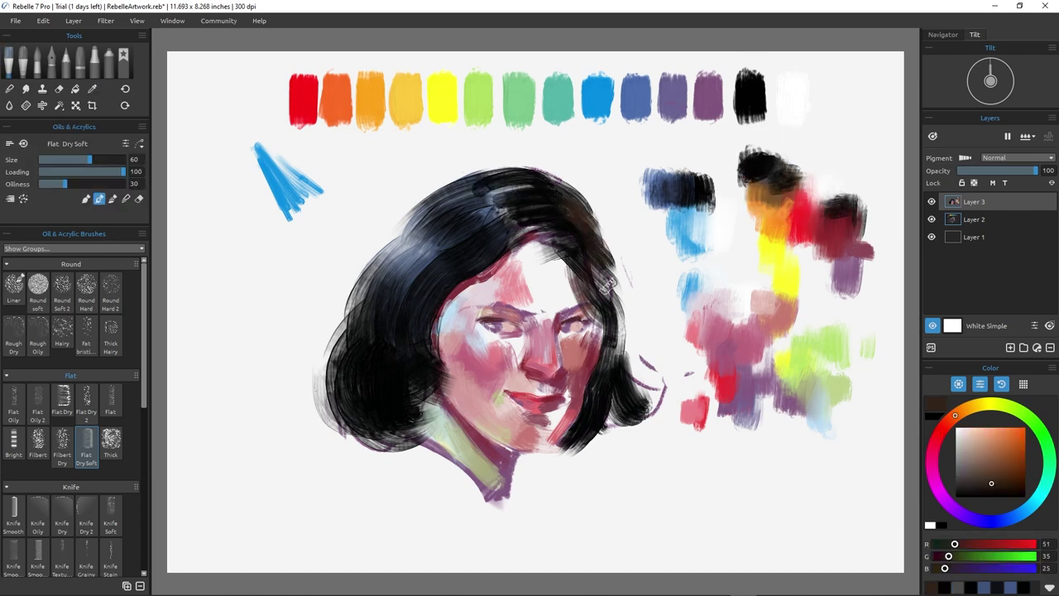
pyautogui.moveTo(605, 278)
pyautogui.mouseDown()
pyautogui.moveTo(649, 396)
pyautogui.moveTo(629, 334)
pyautogui.moveTo(617, 432)
pyautogui.mouseUp()
# - Extend the black hair strand beside the shadowed jaw and darken the hairline above the brow
pyautogui.keyDown('alt'); pyautogui.click(590, 419); pyautogui.keyUp('alt')
pyautogui.moveTo(583, 395); pyautogui.dragTo(559, 457)
pyautogui.moveTo(576, 274); pyautogui.dragTo(610, 323)
pyautogui.moveTo(564, 262)
pyautogui.mouseDown()
pyautogui.moveTo(522, 242)
pyautogui.moveTo(576, 265)
pyautogui.mouseUp()
# - Fill the bare forehead with pink skin tones picked from the face and the palette, enlarging the brush
pyautogui.keyDown('alt'); pyautogui.click(528, 289); pyautogui.keyUp('alt')
pyautogui.moveTo(533, 315); pyautogui.dragTo(542, 260)
pyautogui.keyDown('alt'); pyautogui.click(508, 292); pyautogui.keyUp('alt')
pyautogui.moveTo(527, 285)
pyautogui.mouseDown()
pyautogui.moveTo(534, 348)
pyautogui.moveTo(552, 266)
pyautogui.mouseUp()
pyautogui.press(']')
pyautogui.press(']')
pyautogui.keyDown('alt'); pyautogui.click(538, 290); pyautogui.keyUp('alt')
pyautogui.keyDown('alt'); pyautogui.click(783, 321); pyautogui.keyUp('alt')
pyautogui.moveTo(550, 308); pyautogui.dragTo(563, 272)
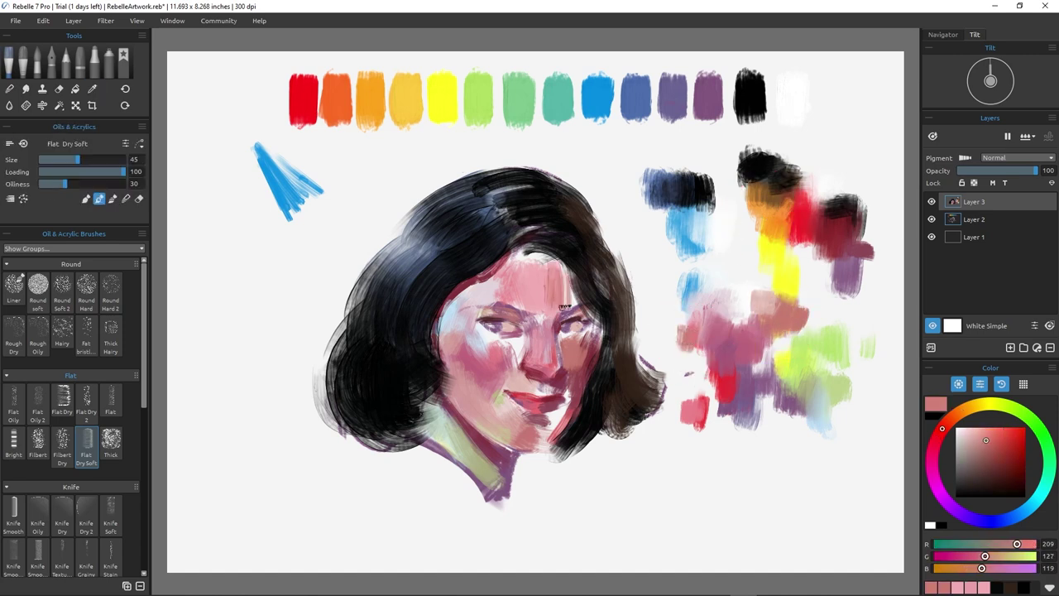
# - Paint the eyebrows with near-black picked from the hair at brush size 30, undoing the last two strokes
pyautogui.press('[')
pyautogui.keyDown('alt'); pyautogui.click(559, 321); pyautogui.keyUp('alt')
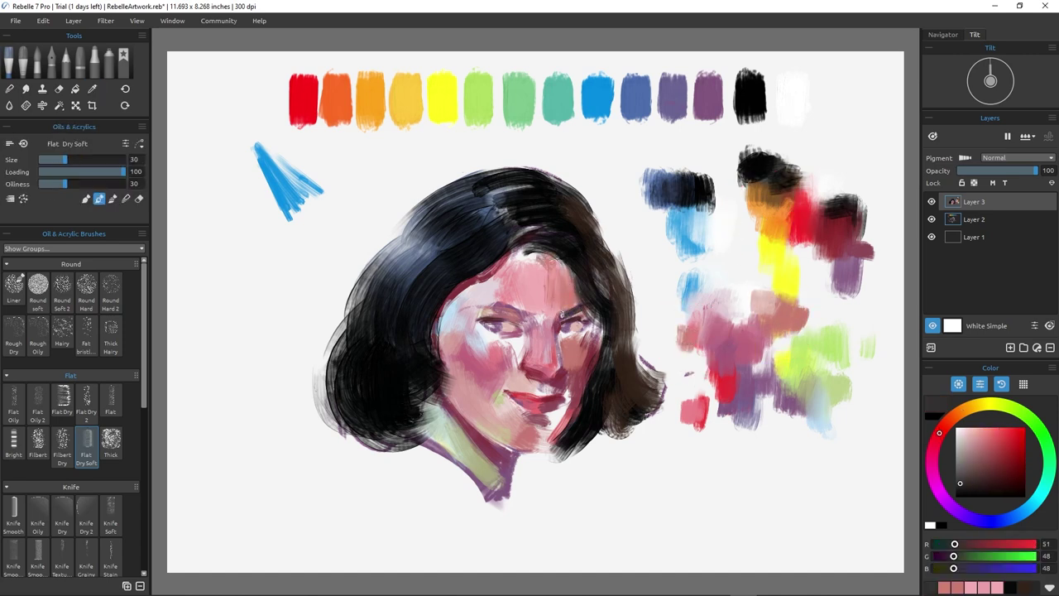
pyautogui.keyDown('alt'); pyautogui.click(527, 240); pyautogui.keyUp('alt')
pyautogui.moveTo(475, 309)
pyautogui.mouseDown()
pyautogui.moveTo(505, 308)
pyautogui.moveTo(514, 340)
pyautogui.moveTo(507, 307)
pyautogui.mouseUp()
pyautogui.hotkey('ctrl', 'z')
pyautogui.hotkey('ctrl', 'z')
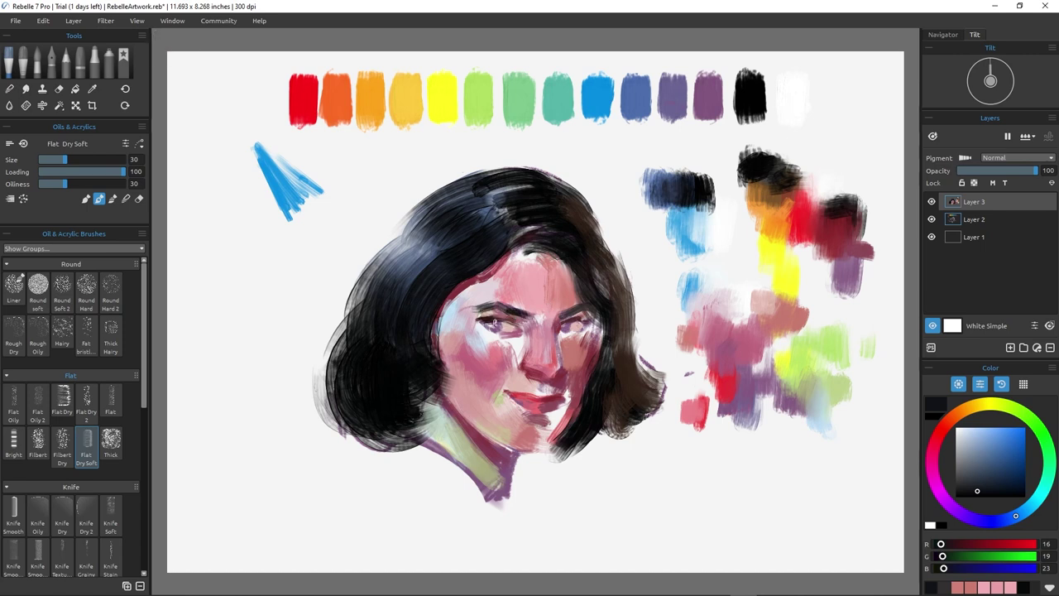
# - Refine the eyes and nose shadows with mauve and dark red tones picked from the face and palette
pyautogui.keyDown('alt'); pyautogui.click(520, 334); pyautogui.keyUp('alt')
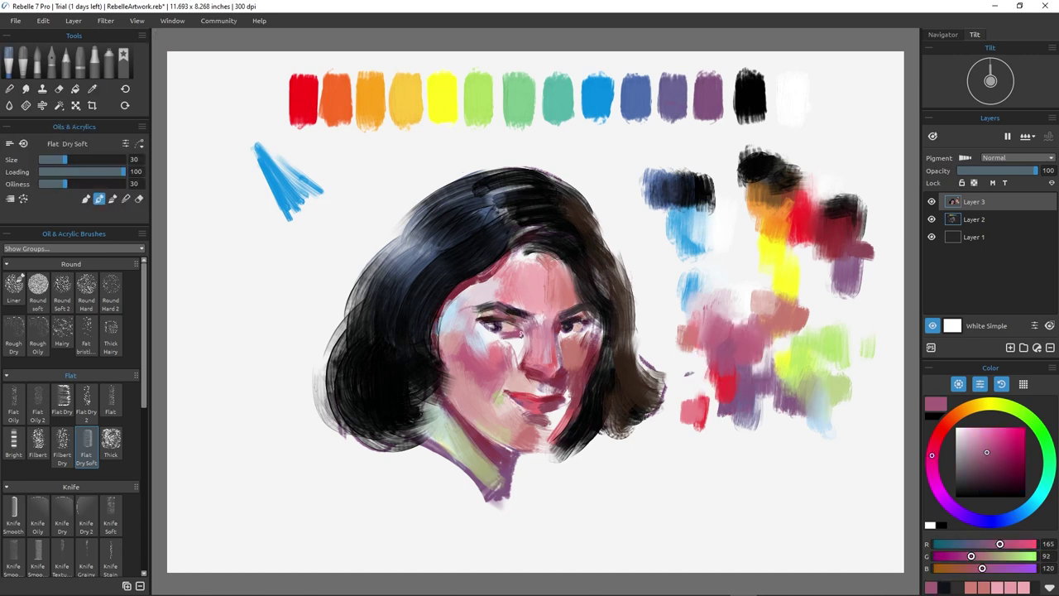
pyautogui.keyDown('alt'); pyautogui.click(534, 354); pyautogui.keyUp('alt')
pyautogui.keyDown('alt'); pyautogui.click(830, 219); pyautogui.keyUp('alt')
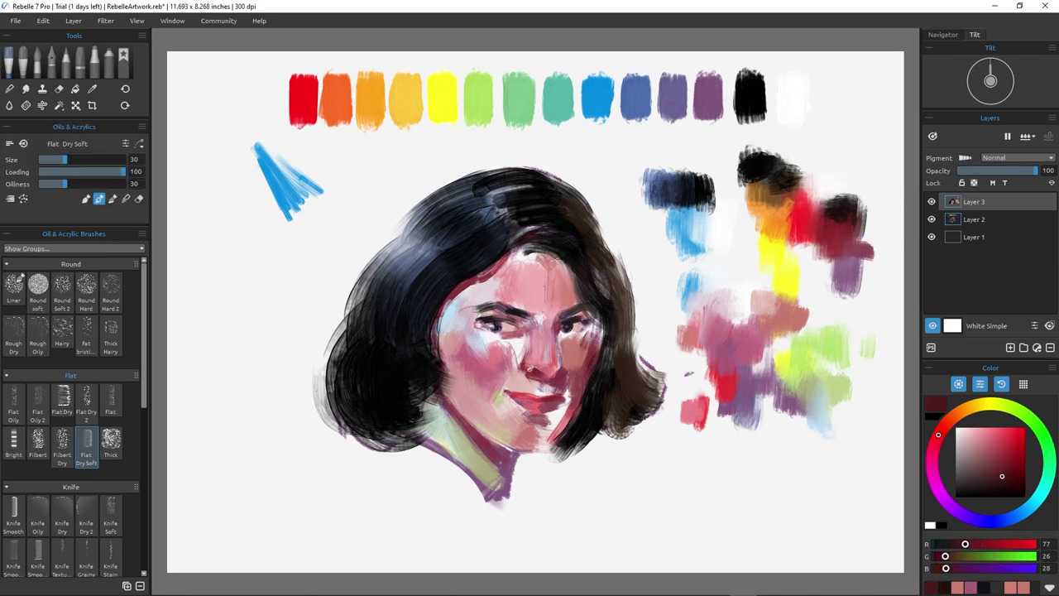
pyautogui.keyDown('alt'); pyautogui.click(568, 338); pyautogui.keyUp('alt')
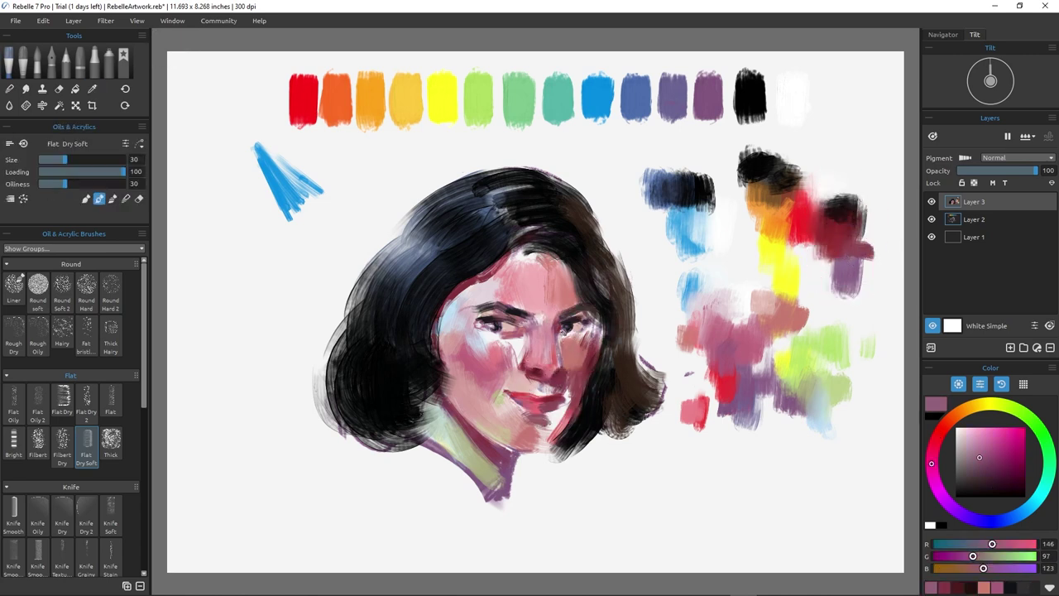
pyautogui.keyDown('alt'); pyautogui.click(591, 358); pyautogui.keyUp('alt')
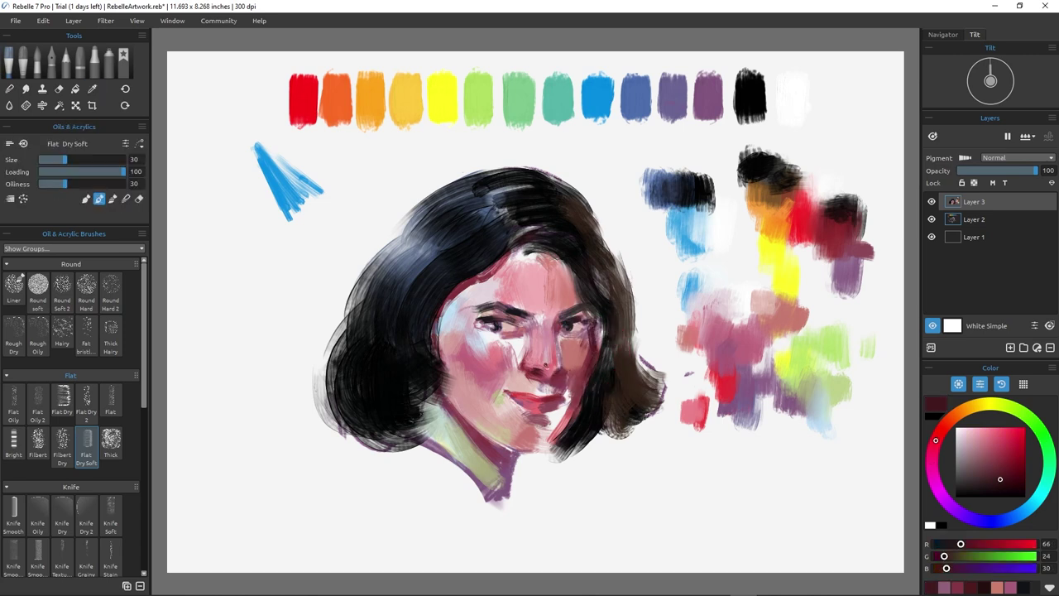
# - Strengthen the lit cheek with crimson at brush size 60 and pick up the chin's skin tone
pyautogui.keyDown('alt'); pyautogui.click(489, 373); pyautogui.keyUp('alt')
pyautogui.keyDown('alt'); pyautogui.click(726, 349); pyautogui.keyUp('alt')
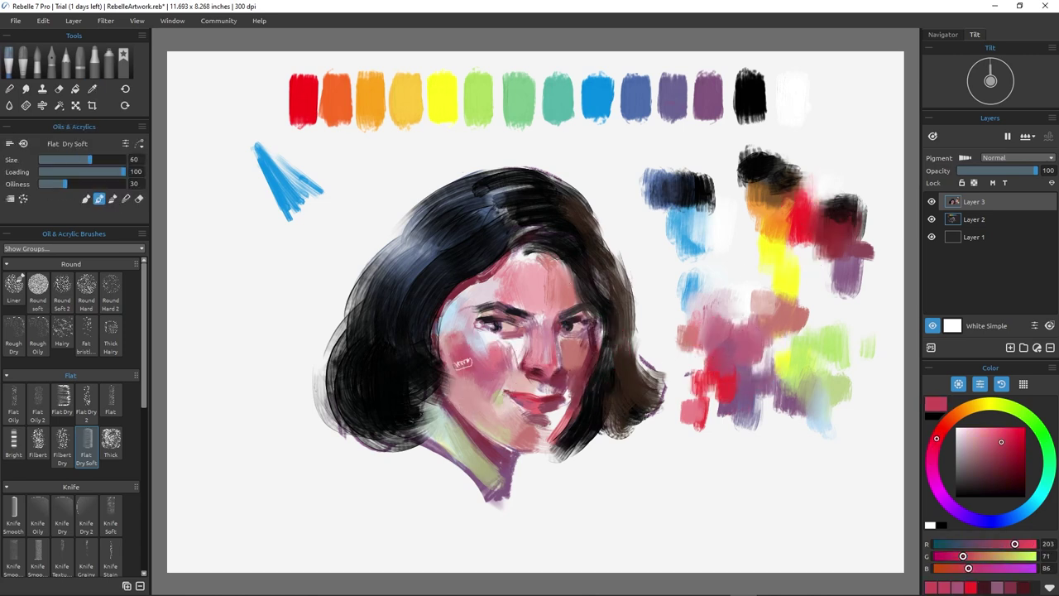
pyautogui.keyDown('alt'); pyautogui.click(534, 431); pyautogui.keyUp('alt')
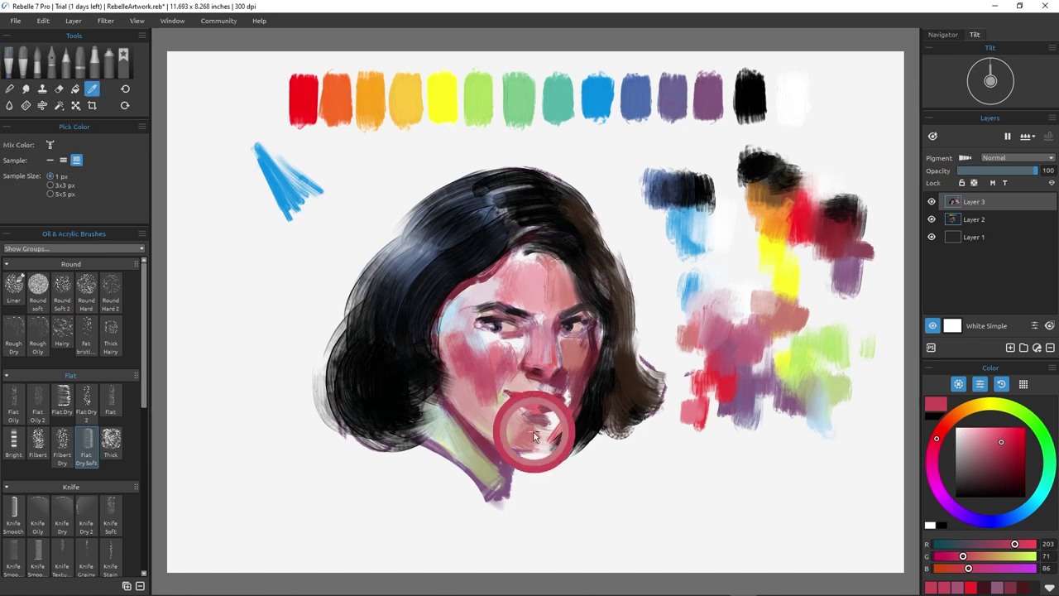
# - Mix lighter pinks on the palette and rework the forehead and temple at brush size 40
pyautogui.keyDown('alt'); pyautogui.click(505, 289); pyautogui.keyUp('alt')
pyautogui.keyDown('alt'); pyautogui.click(767, 307); pyautogui.keyUp('alt')
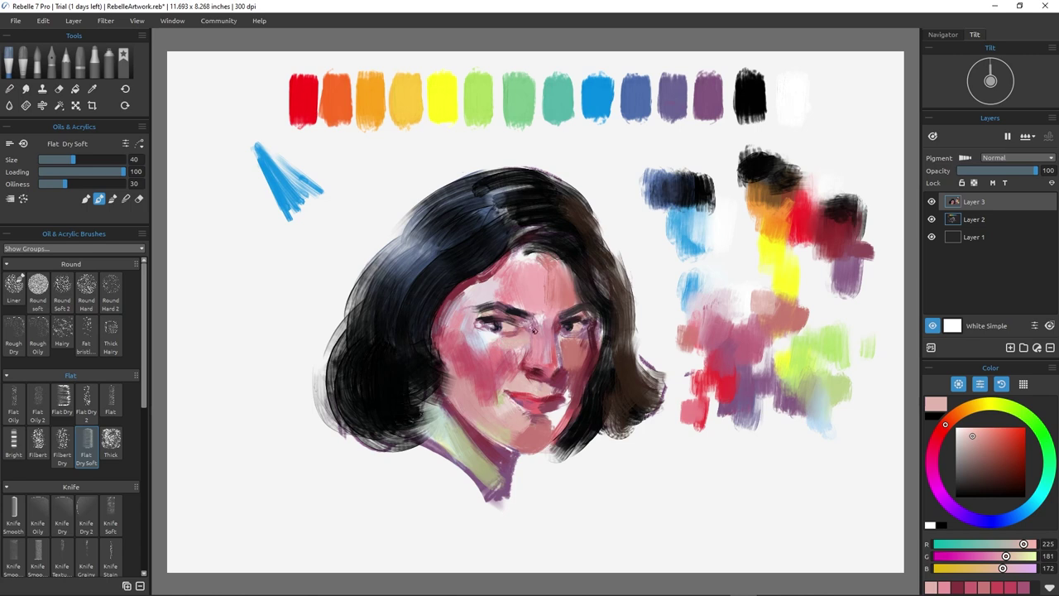
pyautogui.keyDown('alt'); pyautogui.click(721, 304); pyautogui.keyUp('alt')
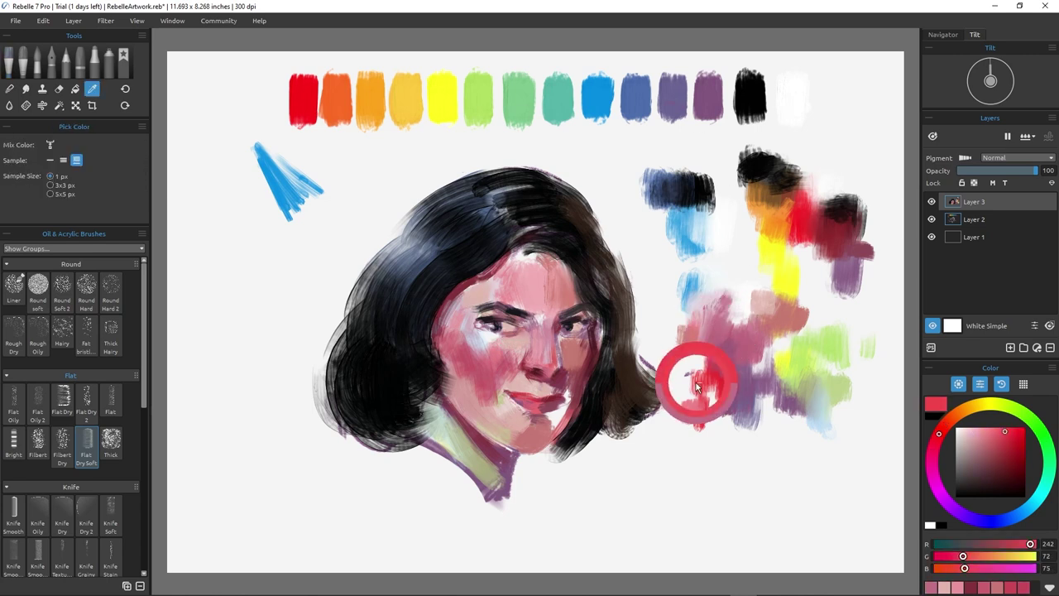
pyautogui.keyDown('alt'); pyautogui.click(744, 290); pyautogui.keyUp('alt')
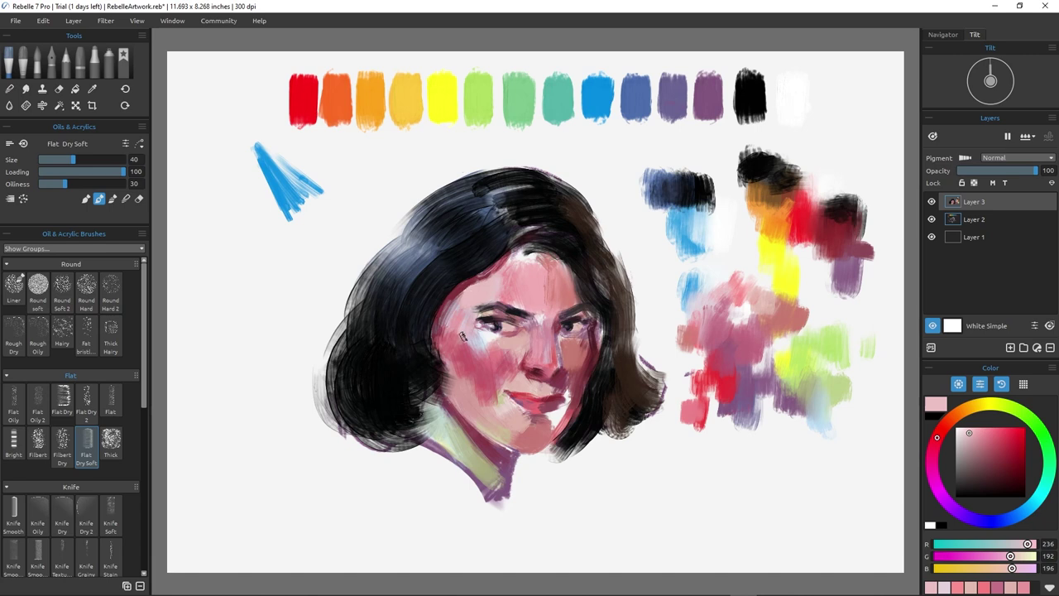
# - Rework the mouth and chin with darker reds and shade the neck with warm brown
pyautogui.keyDown('alt'); pyautogui.click(811, 242); pyautogui.keyUp('alt')
pyautogui.moveTo(521, 399)
pyautogui.mouseDown()
pyautogui.moveTo(559, 414)
pyautogui.moveTo(554, 428)
pyautogui.mouseUp()
pyautogui.keyDown('alt'); pyautogui.click(568, 381); pyautogui.keyUp('alt')
pyautogui.keyDown('alt'); pyautogui.click(723, 335); pyautogui.keyUp('alt')
pyautogui.keyDown('alt'); pyautogui.click(484, 441); pyautogui.keyUp('alt')
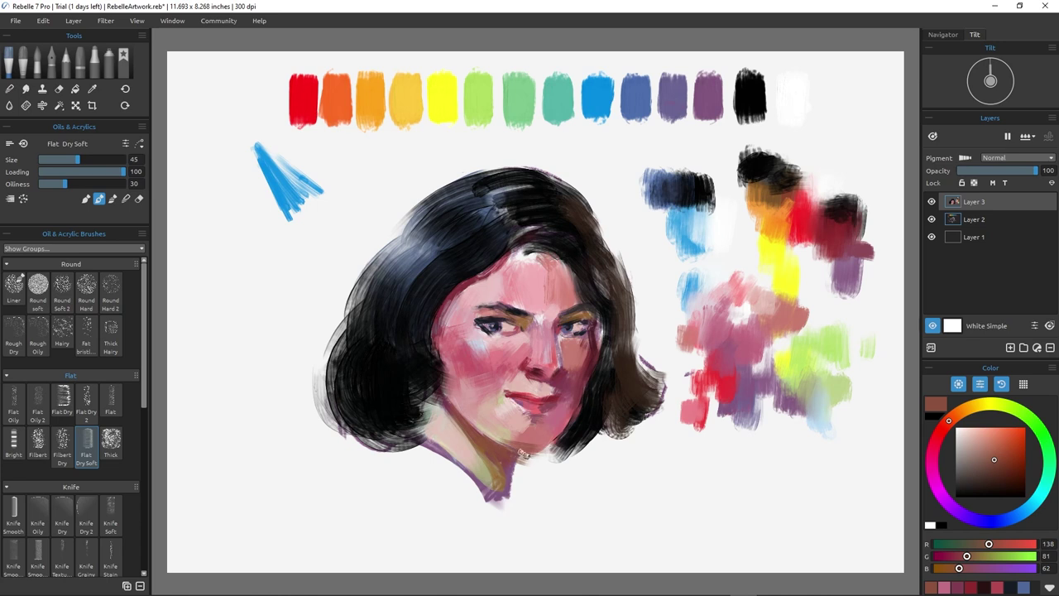
# - Reduce the brush size to 25 and refine the nose bridge and tip with light and deeper pinks
pyautogui.keyDown('alt'); pyautogui.click(486, 343); pyautogui.keyUp('alt')
pyautogui.press('[')
pyautogui.press('[')
pyautogui.press('[')
pyautogui.press('[')
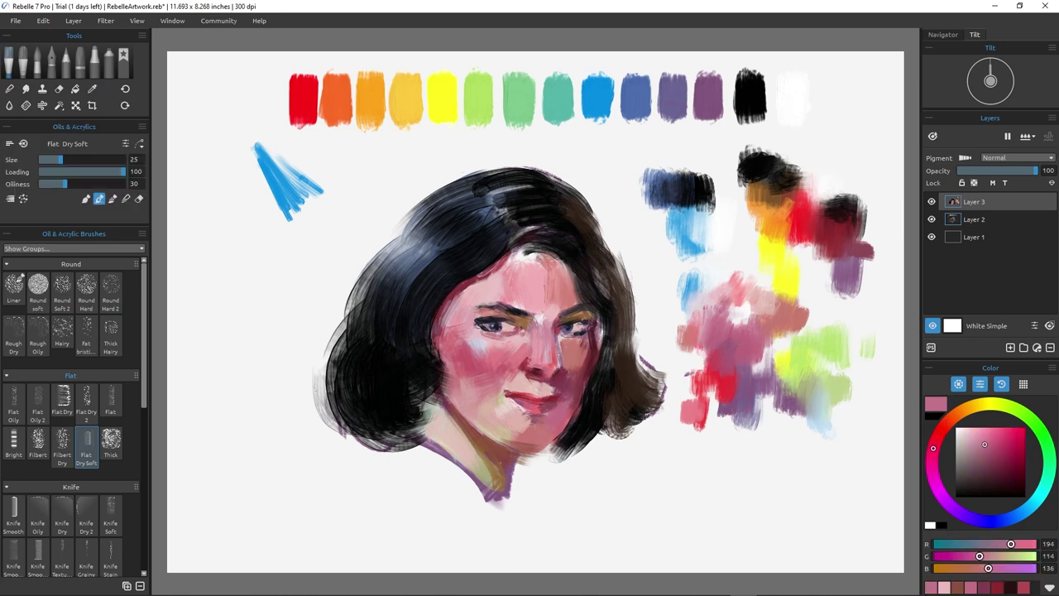
pyautogui.keyDown('alt'); pyautogui.click(546, 308); pyautogui.keyUp('alt')
pyautogui.moveTo(532, 333); pyautogui.dragTo(532, 349)
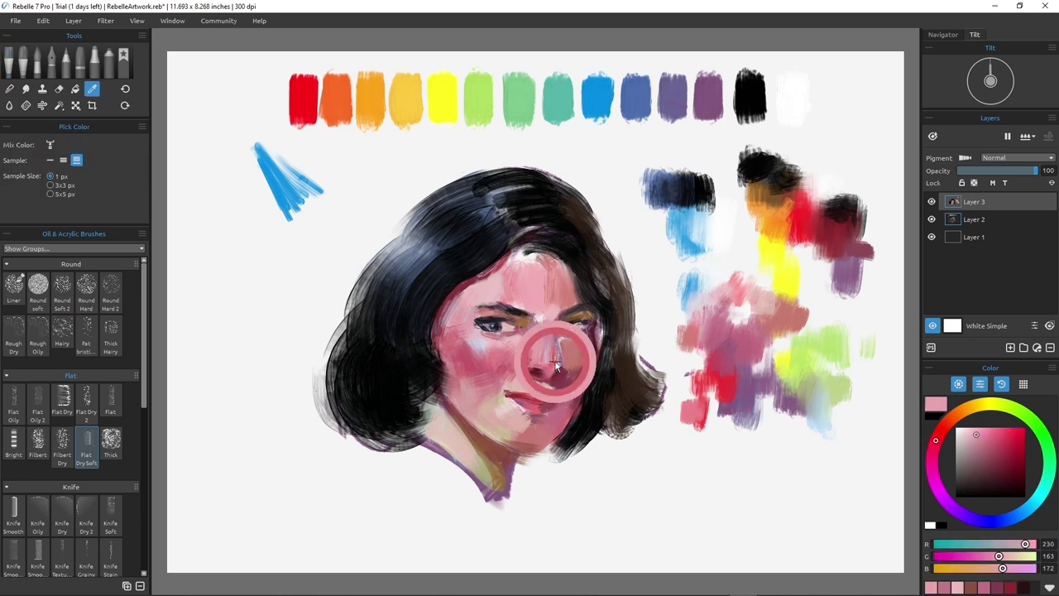
pyautogui.keyDown('alt'); pyautogui.click(536, 361); pyautogui.keyUp('alt')
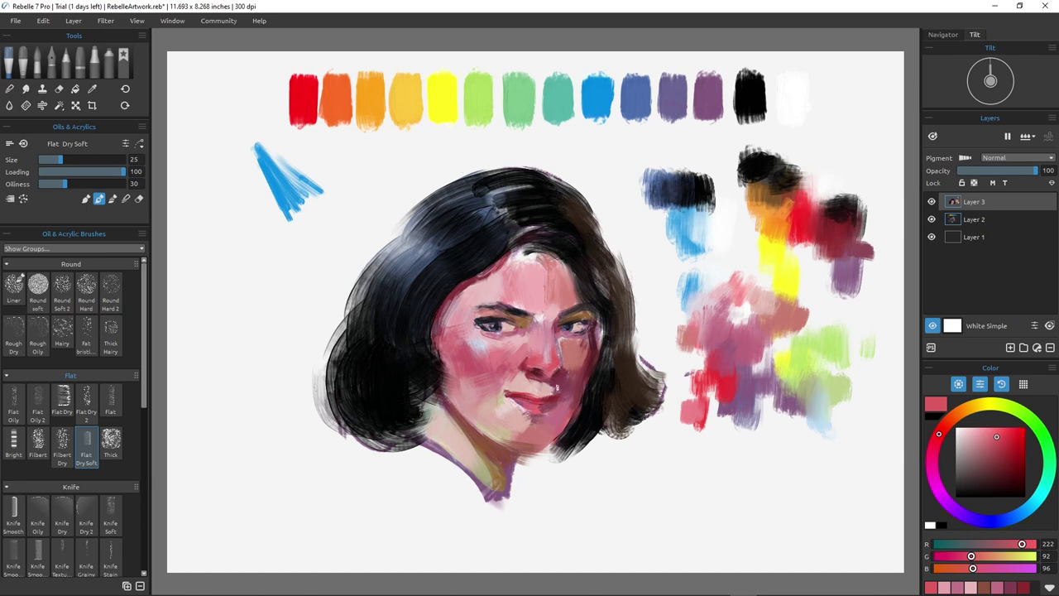
# - Redefine the lips with dark red along the mouth line and crimson on the lower lip
pyautogui.keyDown('alt'); pyautogui.click(564, 396); pyautogui.keyUp('alt')
pyautogui.moveTo(508, 397); pyautogui.dragTo(544, 403)
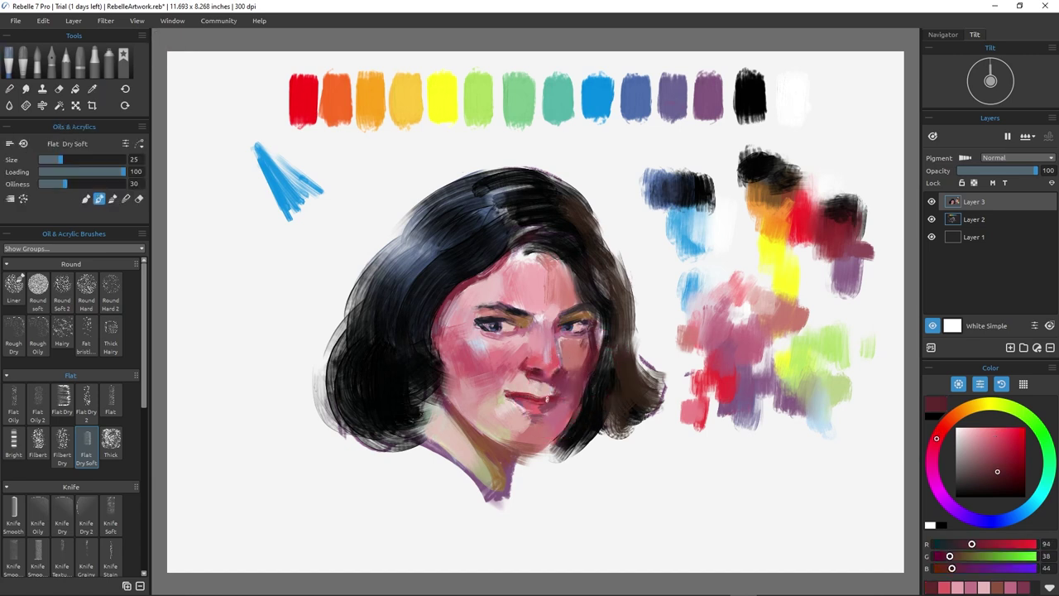
pyautogui.keyDown('alt'); pyautogui.click(564, 400); pyautogui.keyUp('alt')
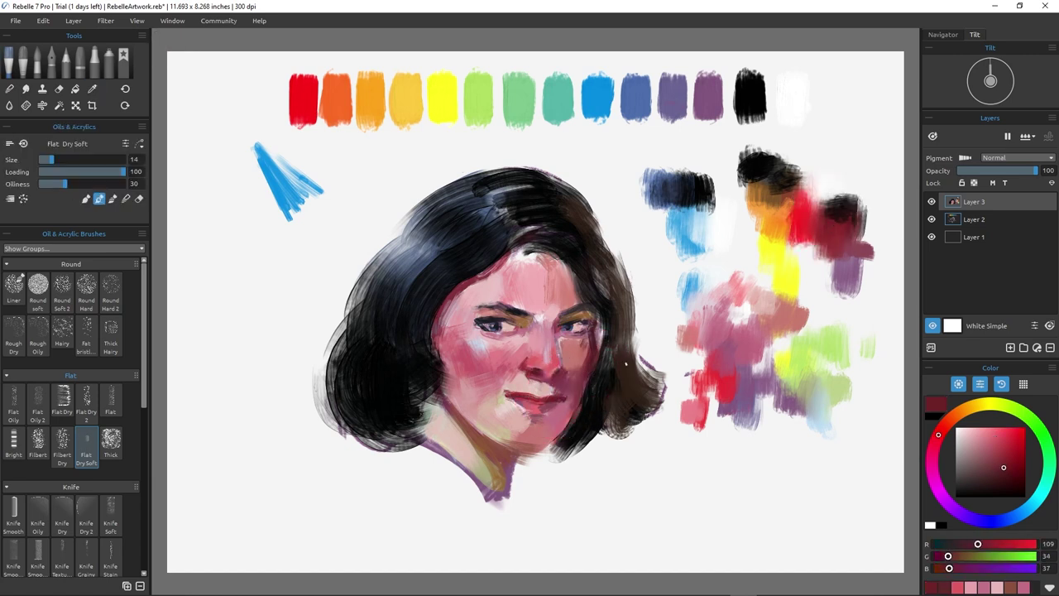
pyautogui.keyDown('alt'); pyautogui.click(869, 233); pyautogui.keyUp('alt')
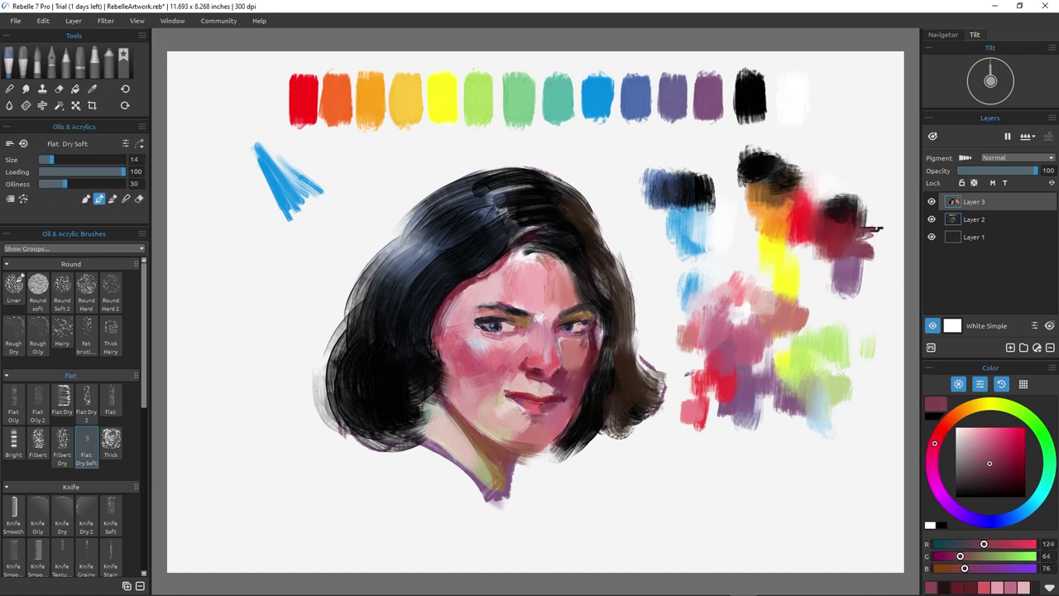
pyautogui.keyDown('alt'); pyautogui.click(839, 225); pyautogui.keyUp('alt')
pyautogui.keyDown('alt'); pyautogui.click(714, 362); pyautogui.keyUp('alt')
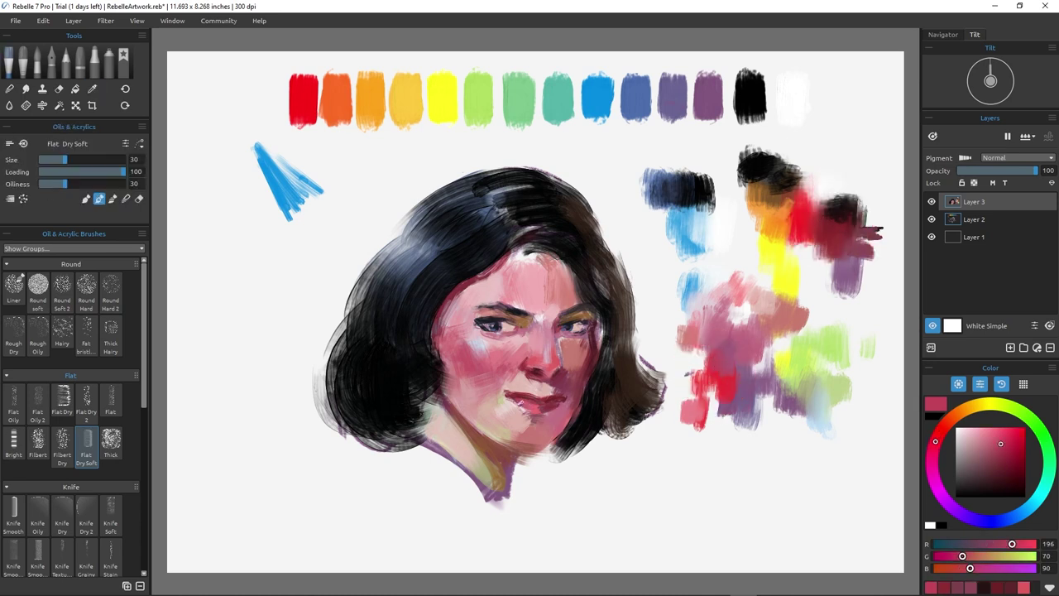
# - Add pale pink and near-white highlights to the lower lip and nose tip at brush size 18
pyautogui.keyDown('alt'); pyautogui.click(703, 298); pyautogui.keyUp('alt')
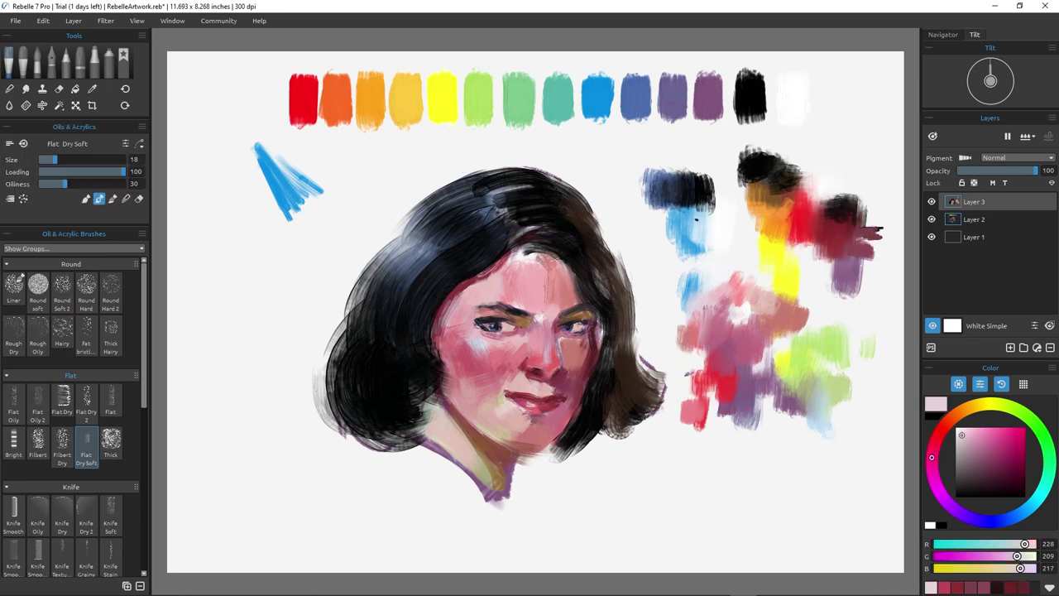
pyautogui.keyDown('alt'); pyautogui.click(696, 220); pyautogui.keyUp('alt')
pyautogui.keyDown('alt'); pyautogui.click(715, 236); pyautogui.keyUp('alt')
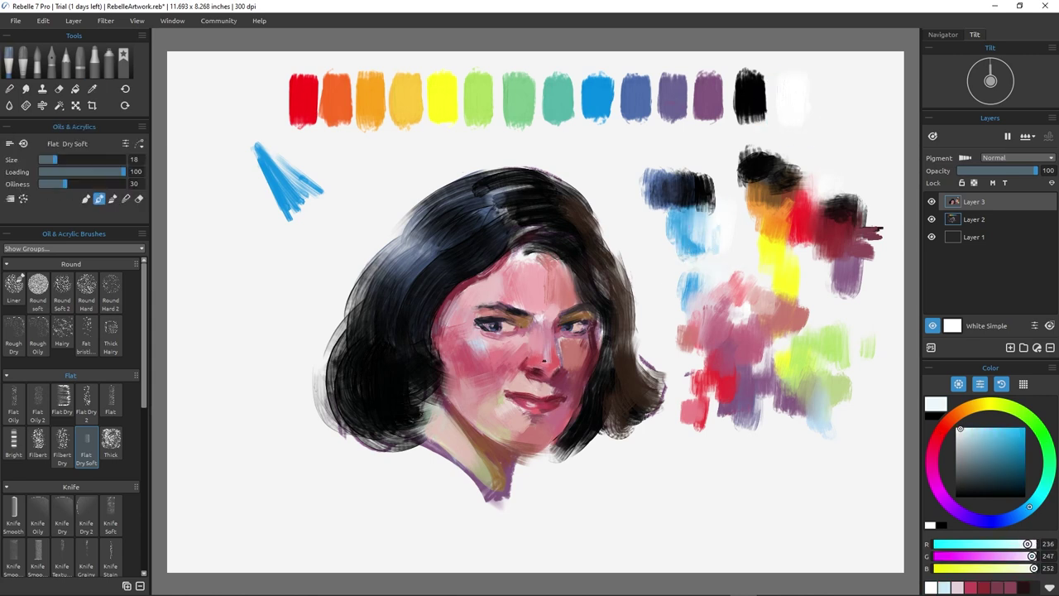
# - Reinforce both eyebrows with the near-black from the blue-black palette patch
pyautogui.keyDown('alt'); pyautogui.click(699, 191); pyautogui.keyUp('alt')
pyautogui.moveTo(563, 319); pyautogui.dragTo(587, 307)
pyautogui.moveTo(477, 309); pyautogui.dragTo(501, 310)
# - Set the brush size to 80 and paint blue-black strokes over the crown and lit side of the hair
pyautogui.keyDown('alt'); pyautogui.click(693, 192); pyautogui.keyUp('alt')
pyautogui.click(107, 160)
pyautogui.moveTo(366, 283)
pyautogui.mouseDown()
pyautogui.moveTo(401, 253)
pyautogui.moveTo(380, 259)
pyautogui.moveTo(432, 215)
pyautogui.mouseUp()
pyautogui.moveTo(473, 192); pyautogui.dragTo(515, 202)
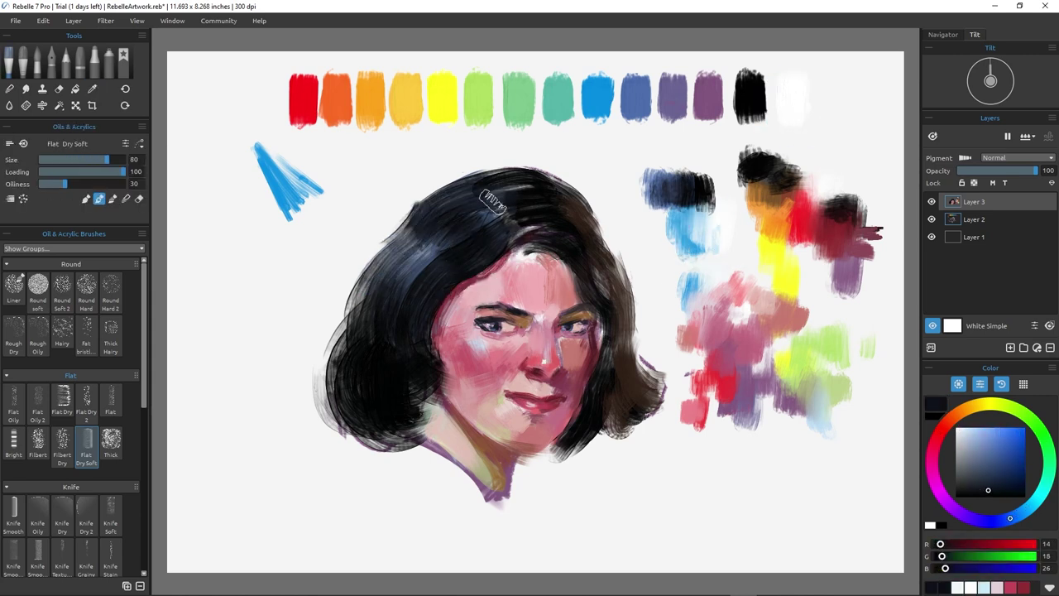
# - Reduce the brush size to 40 and add light blue highlights to the hair above the temple
pyautogui.press('[')
pyautogui.press('[')
pyautogui.press('[')
pyautogui.keyDown('alt'); pyautogui.click(690, 221); pyautogui.keyUp('alt')
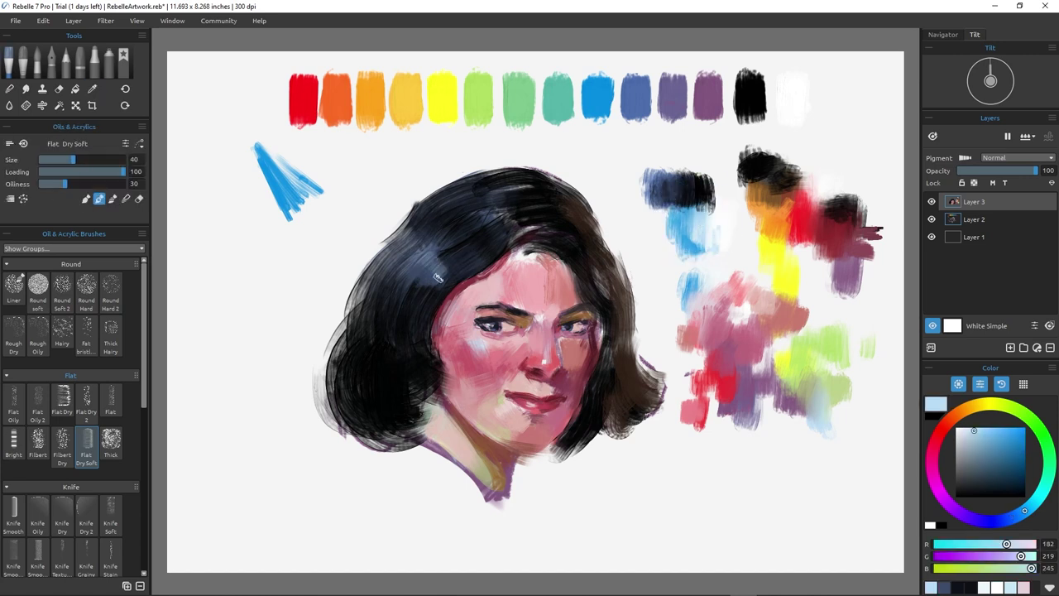
pyautogui.keyDown('alt'); pyautogui.click(531, 210); pyautogui.keyUp('alt')
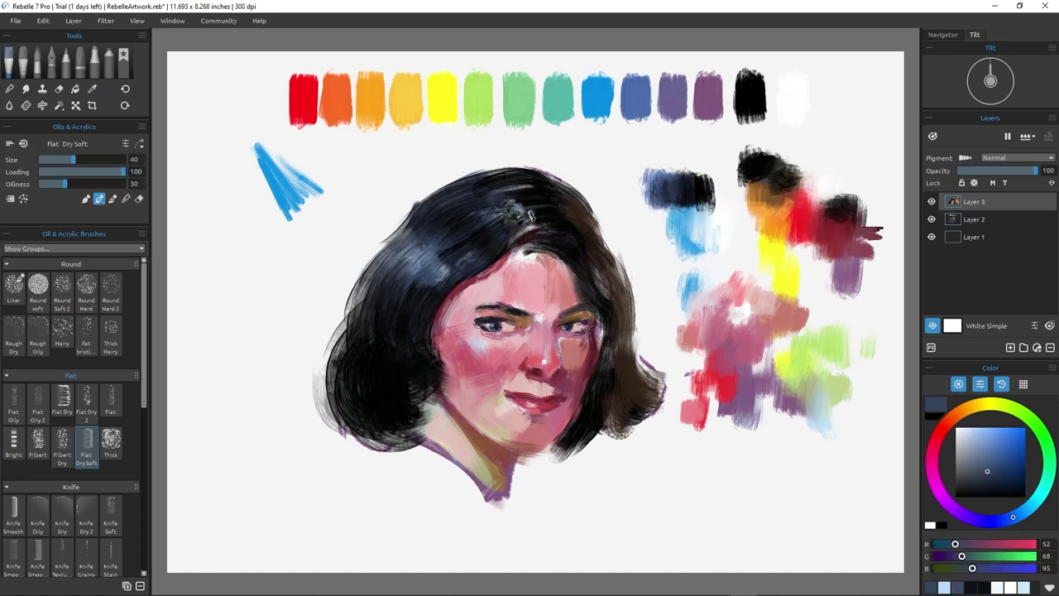
# - Enlarge the brush and blend dark blue tones into the hair around the parting
pyautogui.press(']')
pyautogui.press(']')
pyautogui.press(']')
pyautogui.keyDown('alt'); pyautogui.click(502, 222); pyautogui.keyUp('alt')
pyautogui.moveTo(493, 210)
pyautogui.mouseDown()
pyautogui.moveTo(475, 243)
pyautogui.moveTo(490, 212)
pyautogui.mouseUp()
pyautogui.keyDown('alt'); pyautogui.click(517, 224); pyautogui.keyUp('alt')
# - Cover the white gap at the forehead's hairline with dark hair and pink skin tones
pyautogui.keyDown('alt'); pyautogui.click(539, 242); pyautogui.keyUp('alt')
pyautogui.moveTo(544, 248)
pyautogui.mouseDown()
pyautogui.moveTo(525, 248)
pyautogui.moveTo(526, 266)
pyautogui.moveTo(543, 257)
pyautogui.mouseUp()
pyautogui.keyDown('alt'); pyautogui.click(529, 277); pyautogui.keyUp('alt')
pyautogui.keyDown('alt'); pyautogui.click(553, 279); pyautogui.keyUp('alt')
# - Mix dark red into the palette's warm pink, shade the shadowed cheek beside the nose and reduce the brush size to 25
pyautogui.keyDown('alt'); pyautogui.click(841, 240); pyautogui.keyUp('alt')
pyautogui.moveTo(816, 300); pyautogui.dragTo(792, 317)
pyautogui.keyDown('alt'); pyautogui.click(799, 313); pyautogui.keyUp('alt')
pyautogui.keyDown('alt'); pyautogui.click(804, 311); pyautogui.keyUp('alt')
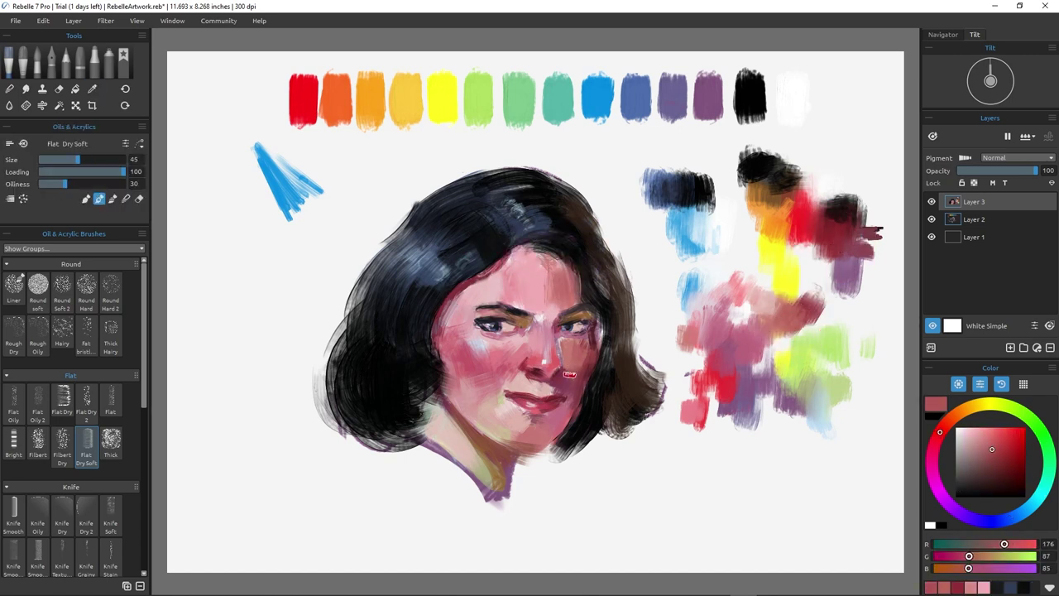
pyautogui.keyDown('alt'); pyautogui.click(560, 341); pyautogui.keyUp('alt')
pyautogui.press('[')
pyautogui.scroll(-5, 635, 370)
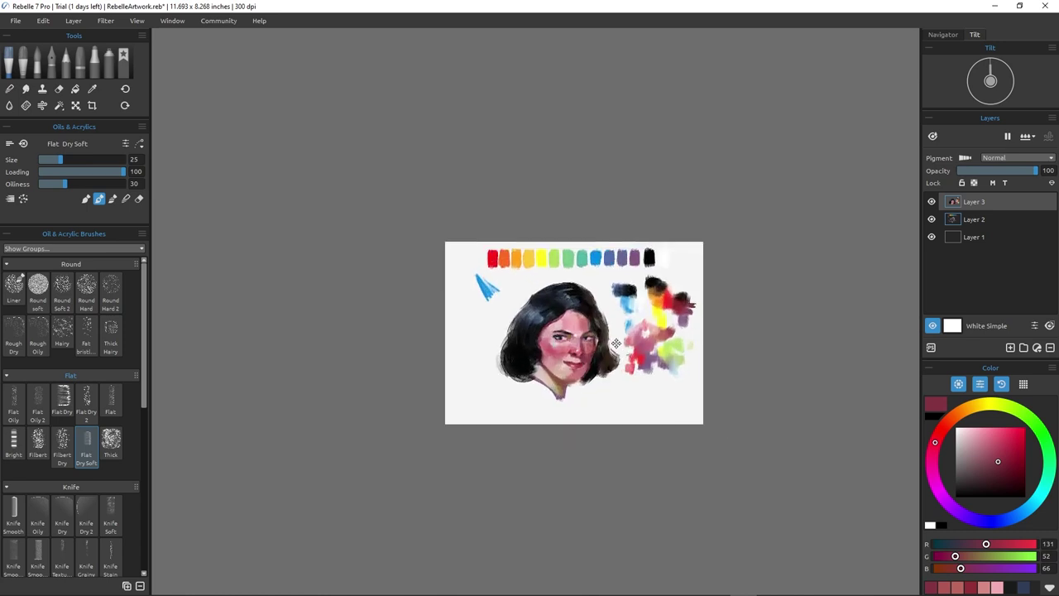
# - Add near-black strokes sampled from the hair to the curls beside the jaw and the cheek
pyautogui.scroll(6, 660, 331)
pyautogui.keyDown('alt'); pyautogui.click(585, 295); pyautogui.keyUp('alt')
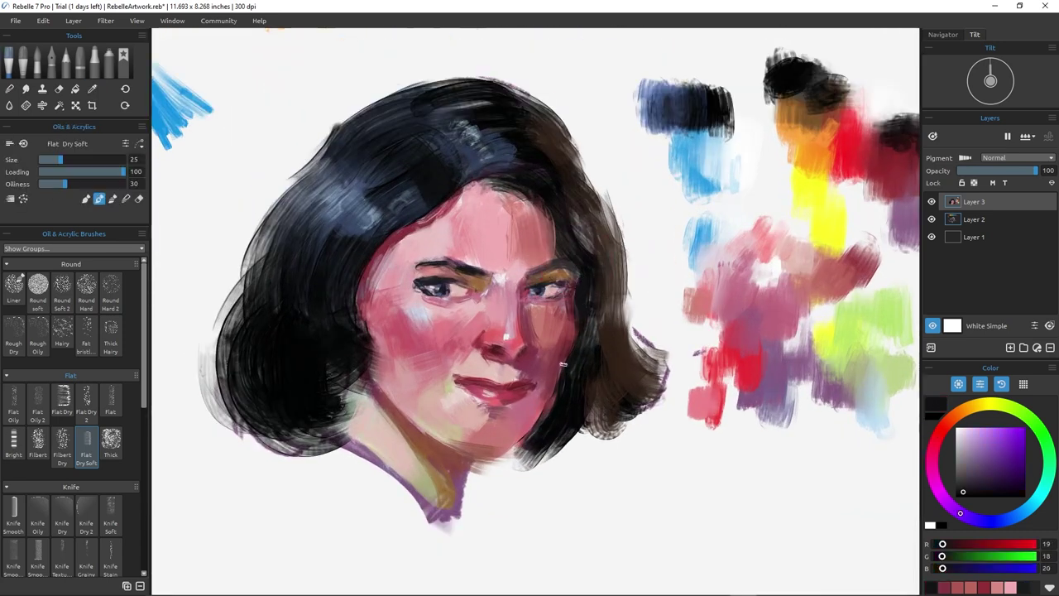
pyautogui.moveTo(513, 447); pyautogui.dragTo(551, 450)
pyautogui.keyDown('alt'); pyautogui.click(396, 273); pyautogui.keyUp('alt')
pyautogui.moveTo(401, 318); pyautogui.dragTo(387, 428)
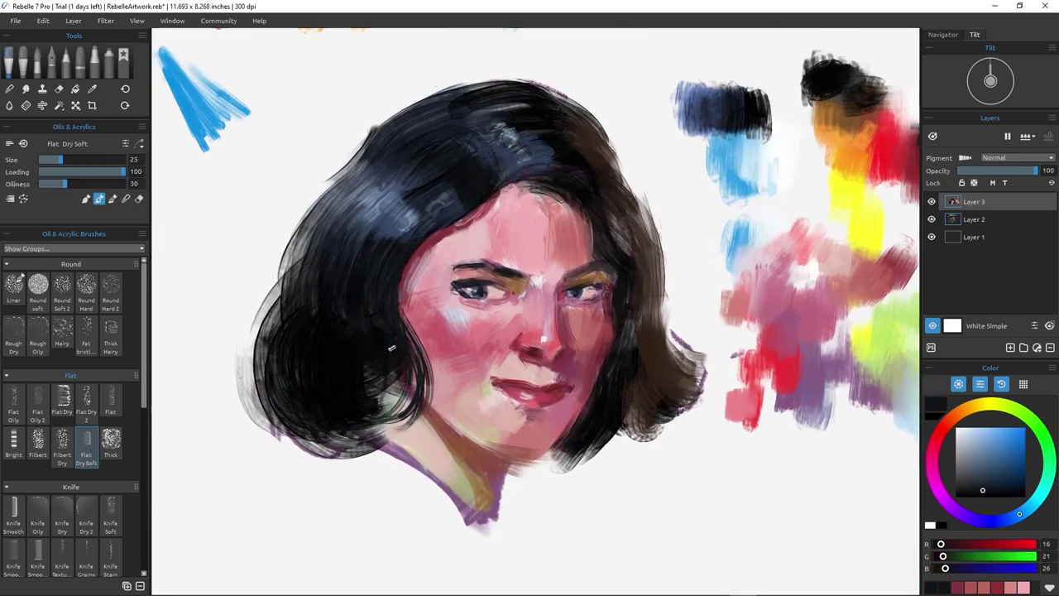
# - Blend a skin tone sampled near the chin over the neck and the chin's lower edge
pyautogui.keyDown('alt'); pyautogui.click(494, 461); pyautogui.keyUp('alt')
pyautogui.moveTo(421, 463); pyautogui.dragTo(451, 488)
pyautogui.moveTo(548, 430); pyautogui.dragTo(570, 460)
# - Sample cheek and palette pinks and touch up the lips with a pale pink tone
pyautogui.keyDown('alt'); pyautogui.click(607, 321); pyautogui.keyUp('alt')
pyautogui.keyDown('alt'); pyautogui.click(812, 267); pyautogui.keyUp('alt')
pyautogui.keyDown('alt'); pyautogui.click(889, 418); pyautogui.keyUp('alt')
pyautogui.keyDown('alt'); pyautogui.click(608, 321); pyautogui.keyUp('alt')
pyautogui.keyDown('alt'); pyautogui.click(519, 322); pyautogui.keyUp('alt')
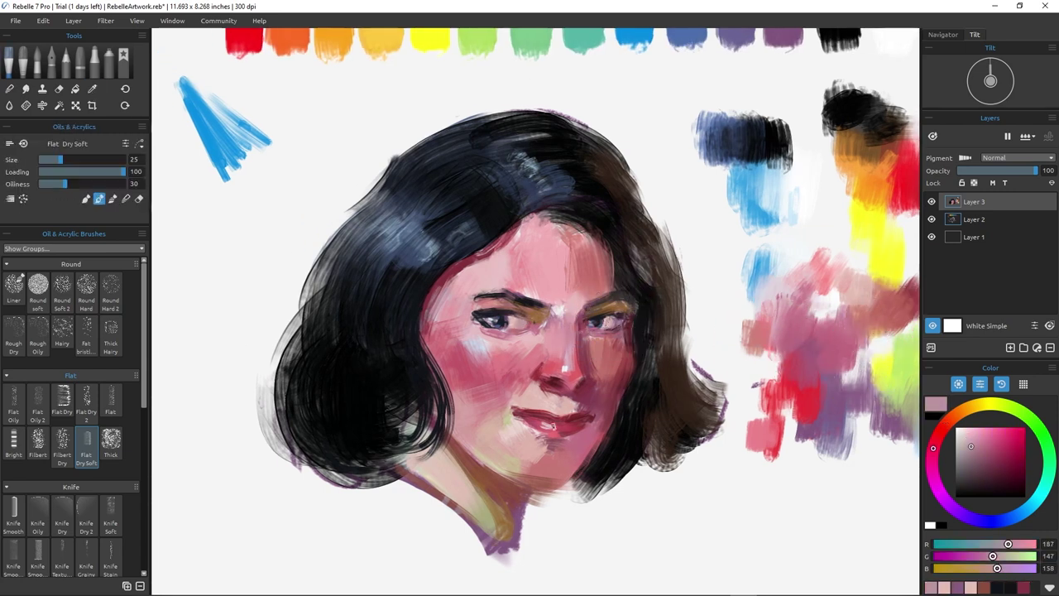
pyautogui.moveTo(552, 426); pyautogui.dragTo(558, 422)
# - Refine the mouth corner and the adjoining cheek with skin tones sampled from the face and palette
pyautogui.keyDown('alt'); pyautogui.click(568, 382); pyautogui.keyUp('alt')
pyautogui.moveTo(812, 298); pyautogui.dragTo(740, 320)
pyautogui.keyDown('alt'); pyautogui.click(879, 202); pyautogui.keyUp('alt')
pyautogui.moveTo(443, 427); pyautogui.dragTo(460, 429)
pyautogui.keyDown('alt'); pyautogui.click(459, 420); pyautogui.keyUp('alt')
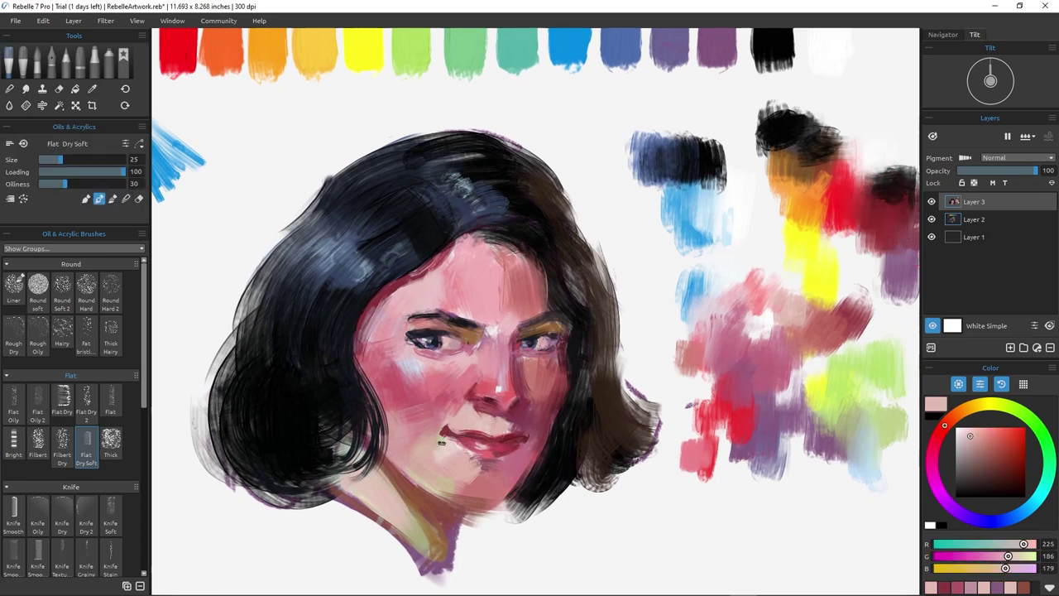
pyautogui.keyDown('alt'); pyautogui.click(443, 443); pyautogui.keyUp('alt')
# - Cover the brown hair on the shadowed side of the face with black strokes, from the crown to the curled ends
pyautogui.scroll(-5, 607, 289)
pyautogui.scroll(4, 606, 324)
pyautogui.keyDown('alt'); pyautogui.click(593, 448); pyautogui.keyUp('alt')
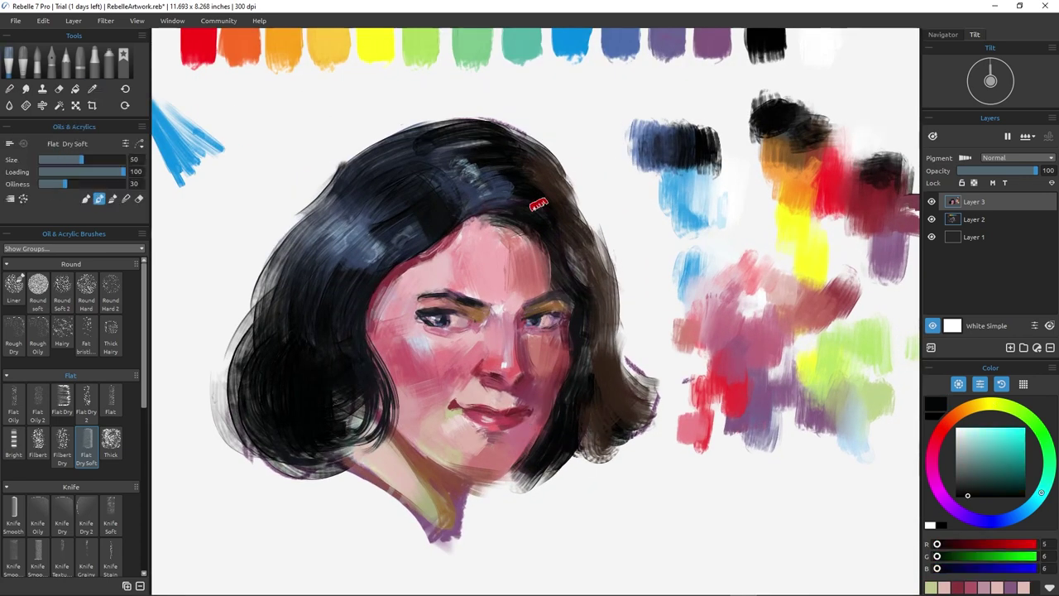
pyautogui.moveTo(538, 205); pyautogui.dragTo(581, 316)
pyautogui.moveTo(571, 228); pyautogui.dragTo(605, 338)
pyautogui.press('[')
pyautogui.press('[')
pyautogui.press('[')
pyautogui.moveTo(601, 333)
pyautogui.mouseDown()
pyautogui.moveTo(635, 421)
pyautogui.moveTo(646, 397)
pyautogui.mouseUp()
pyautogui.moveTo(604, 403)
pyautogui.mouseDown()
pyautogui.moveTo(586, 436)
pyautogui.moveTo(611, 473)
pyautogui.mouseUp()
pyautogui.moveTo(578, 450); pyautogui.dragTo(555, 480)
# - Erase the rough outer edges on both sides of the hair with the eraser at size 60
pyautogui.moveTo(219, 385)
pyautogui.mouseDown()
pyautogui.moveTo(265, 240)
pyautogui.moveTo(323, 198)
pyautogui.mouseUp()
pyautogui.moveTo(618, 248); pyautogui.dragTo(657, 382)
pyautogui.moveTo(611, 447); pyautogui.dragTo(596, 479)
pyautogui.moveTo(664, 447); pyautogui.dragTo(695, 437)
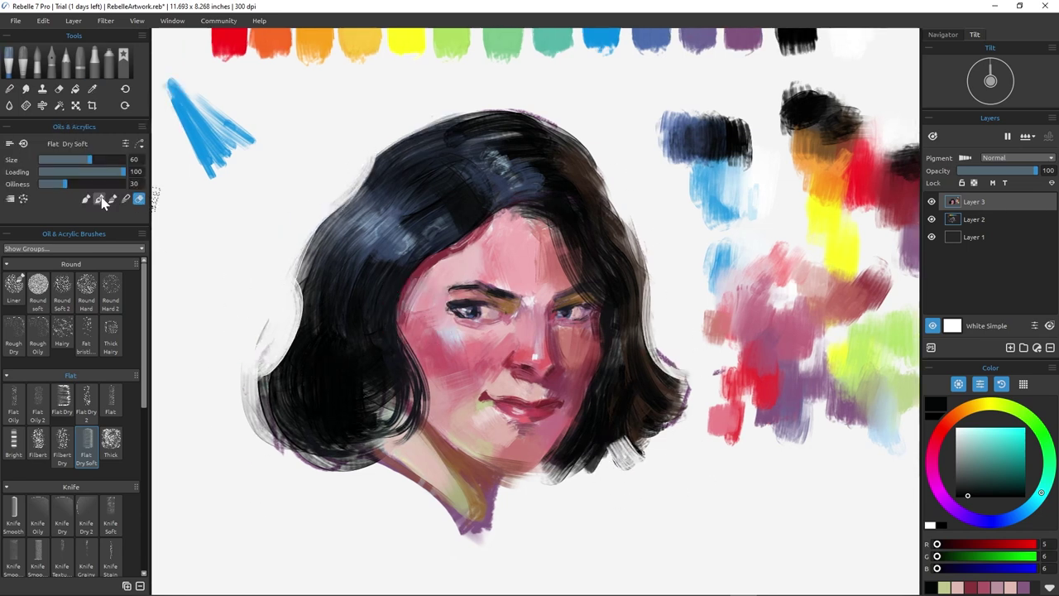
# - Reduce the brush size to 35 and refine the forehead, brow area and skin below the nose with sampled pinks
pyautogui.keyDown('alt'); pyautogui.click(441, 347); pyautogui.keyUp('alt')
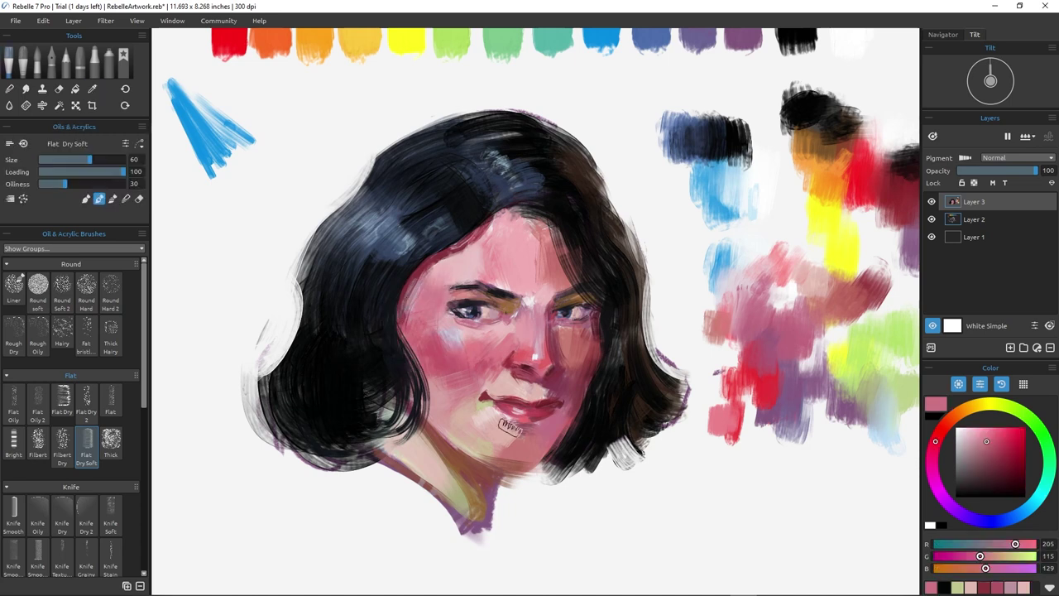
pyautogui.keyDown('alt'); pyautogui.click(504, 378); pyautogui.keyUp('alt')
pyautogui.keyDown('alt'); pyautogui.click(539, 378); pyautogui.keyUp('alt')
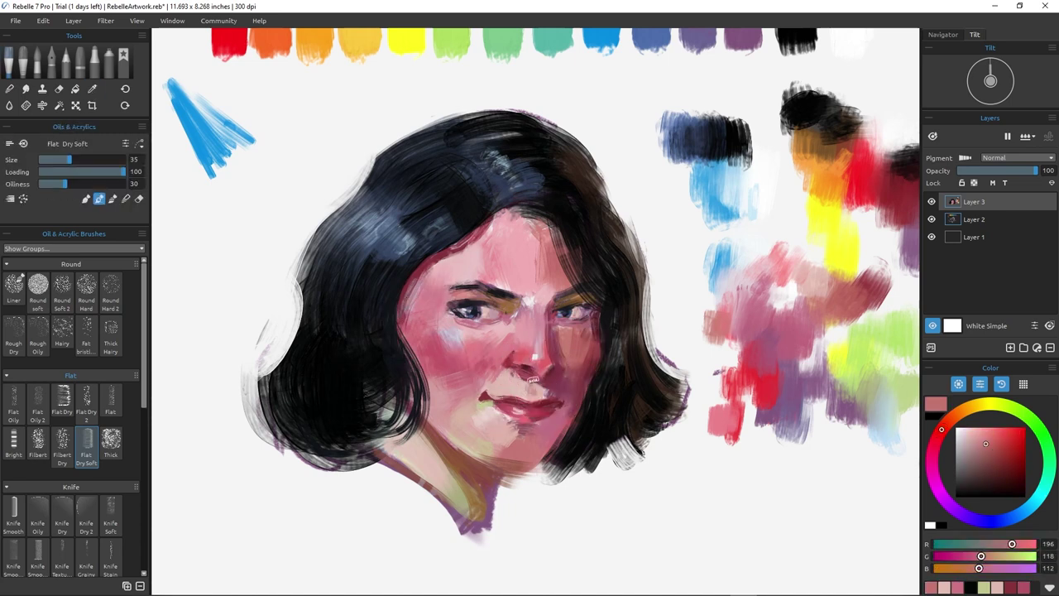
pyautogui.keyDown('alt'); pyautogui.click(533, 304); pyautogui.keyUp('alt')
pyautogui.keyDown('alt'); pyautogui.click(495, 236); pyautogui.keyUp('alt')
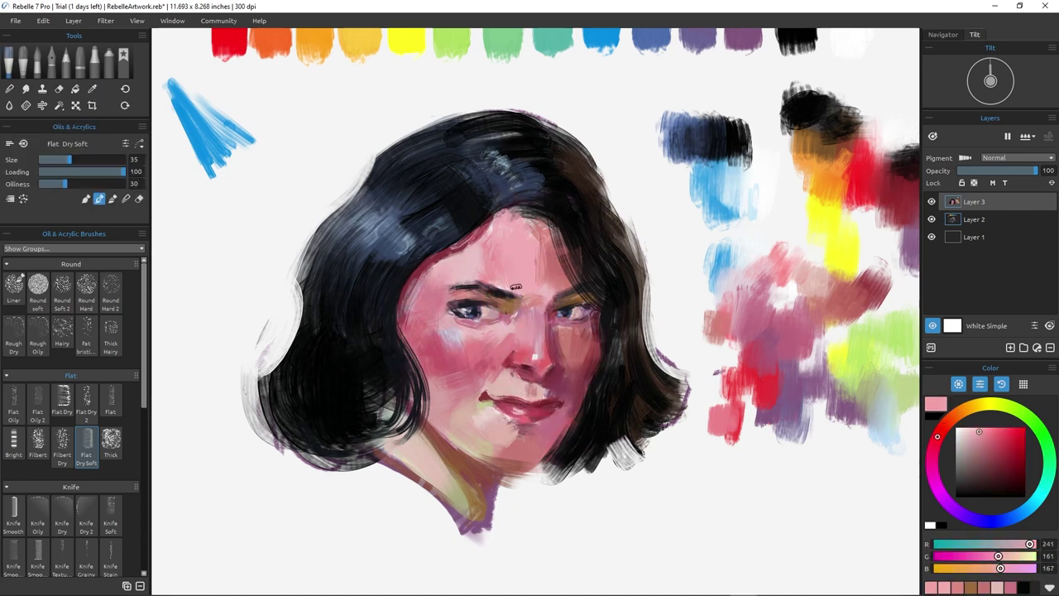
pyautogui.keyDown('alt'); pyautogui.click(488, 363); pyautogui.keyUp('alt')
pyautogui.moveTo(524, 218); pyautogui.dragTo(535, 275)
pyautogui.moveTo(615, 431); pyautogui.dragTo(633, 426)
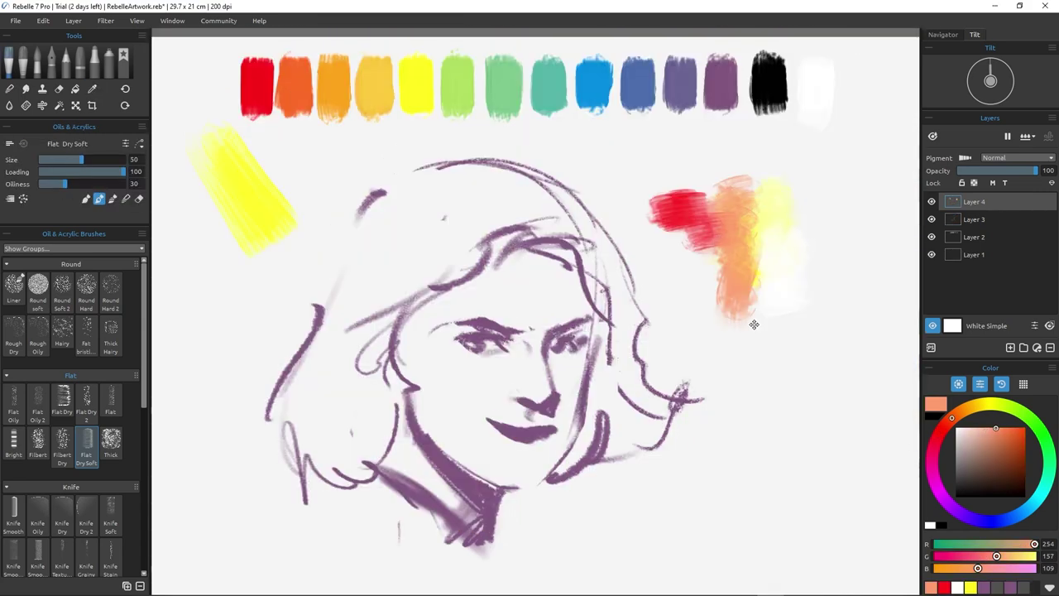
# - On the unpainted sketch's canvas, mix black and red into dark red and blend purple beneath it
pyautogui.moveTo(831, 180); pyautogui.dragTo(885, 183)
pyautogui.keyDown('alt'); pyautogui.click(229, 77); pyautogui.keyUp('alt')
pyautogui.moveTo(797, 205)
pyautogui.mouseDown()
pyautogui.moveTo(830, 184)
pyautogui.moveTo(846, 217)
pyautogui.mouseUp()
pyautogui.keyDown('alt'); pyautogui.click(845, 184); pyautogui.keyUp('alt')
pyautogui.keyDown('alt'); pyautogui.click(695, 89); pyautogui.keyUp('alt')
pyautogui.moveTo(823, 279)
pyautogui.mouseDown()
pyautogui.moveTo(859, 340)
pyautogui.moveTo(857, 385)
pyautogui.mouseUp()
pyautogui.keyDown('alt'); pyautogui.click(855, 299); pyautogui.keyUp('alt')
pyautogui.moveTo(855, 299); pyautogui.dragTo(859, 360)
pyautogui.keyDown('alt'); pyautogui.click(855, 379); pyautogui.keyUp('alt')
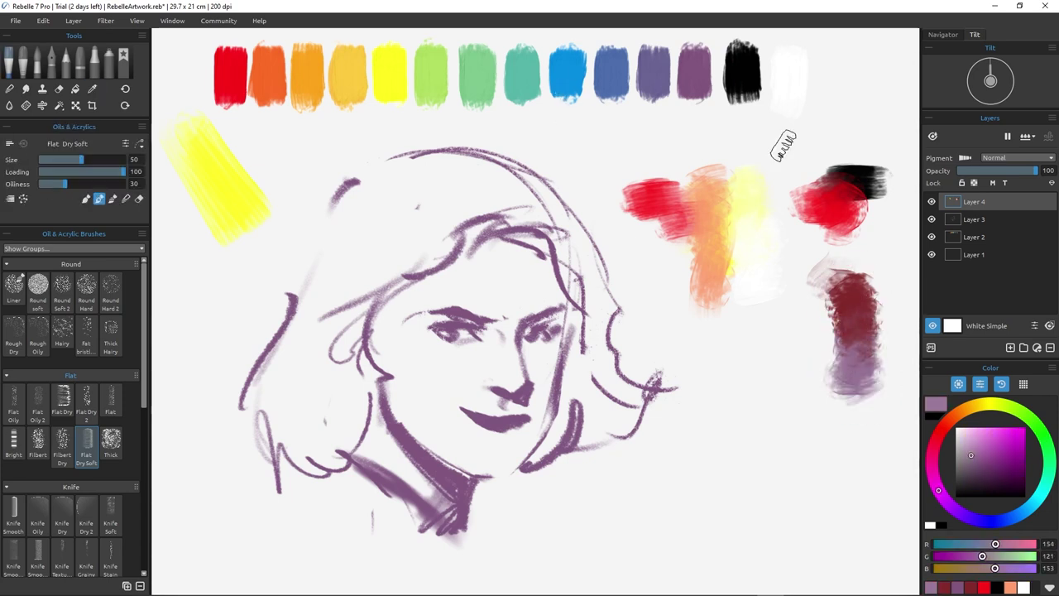
# - Extend the dark red mix with blue-violet at its lower end and bright red at its upper end
pyautogui.keyDown('alt'); pyautogui.click(654, 75); pyautogui.keyUp('alt')
pyautogui.moveTo(879, 442); pyautogui.dragTo(873, 383)
pyautogui.keyDown('alt'); pyautogui.click(857, 315); pyautogui.keyUp('alt')
pyautogui.moveTo(856, 305)
pyautogui.mouseDown()
pyautogui.moveTo(853, 190)
pyautogui.moveTo(848, 235)
pyautogui.mouseUp()
pyautogui.keyDown('alt'); pyautogui.click(840, 204); pyautogui.keyUp('alt')
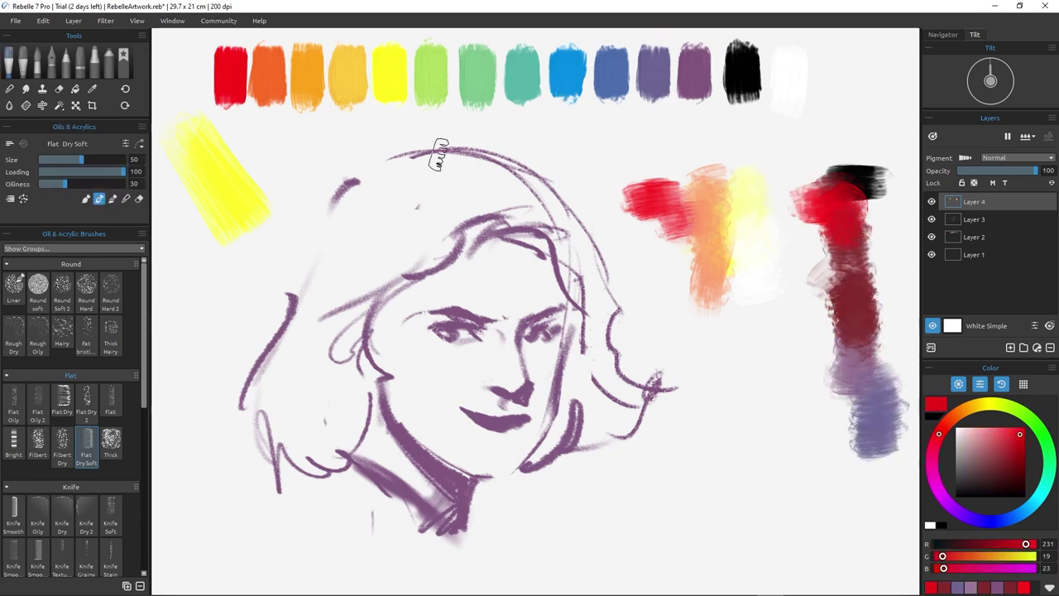
# - Mix white into the red to make a pinkish-red swatch beside the black one
pyautogui.keyDown('alt'); pyautogui.click(787, 69); pyautogui.keyUp('alt')
pyautogui.keyDown('alt'); pyautogui.click(825, 212); pyautogui.keyUp('alt')
pyautogui.moveTo(804, 196)
pyautogui.mouseDown()
pyautogui.moveTo(812, 201)
pyautogui.moveTo(794, 197)
pyautogui.mouseUp()
pyautogui.keyDown('alt'); pyautogui.click(789, 184); pyautogui.keyUp('alt')
pyautogui.moveTo(789, 184)
pyautogui.mouseDown()
pyautogui.moveTo(789, 173)
pyautogui.moveTo(792, 209)
pyautogui.moveTo(792, 158)
pyautogui.mouseUp()
pyautogui.keyDown('alt'); pyautogui.click(799, 195); pyautogui.keyUp('alt')
pyautogui.keyDown('alt'); pyautogui.click(792, 188); pyautogui.keyUp('alt')
# - Paint dark red shadows on the far cheek, inner eye socket, forehead side and hairline
pyautogui.keyDown('alt'); pyautogui.click(856, 299); pyautogui.keyUp('alt')
pyautogui.moveTo(526, 338)
pyautogui.mouseDown()
pyautogui.moveTo(546, 427)
pyautogui.moveTo(499, 477)
pyautogui.mouseUp()
pyautogui.moveTo(549, 369); pyautogui.dragTo(529, 410)
pyautogui.moveTo(490, 321); pyautogui.dragTo(476, 354)
pyautogui.moveTo(536, 296); pyautogui.dragTo(572, 296)
pyautogui.moveTo(549, 247); pyautogui.dragTo(564, 302)
pyautogui.moveTo(497, 238); pyautogui.dragTo(429, 278)
pyautogui.moveTo(422, 270); pyautogui.dragTo(367, 335)
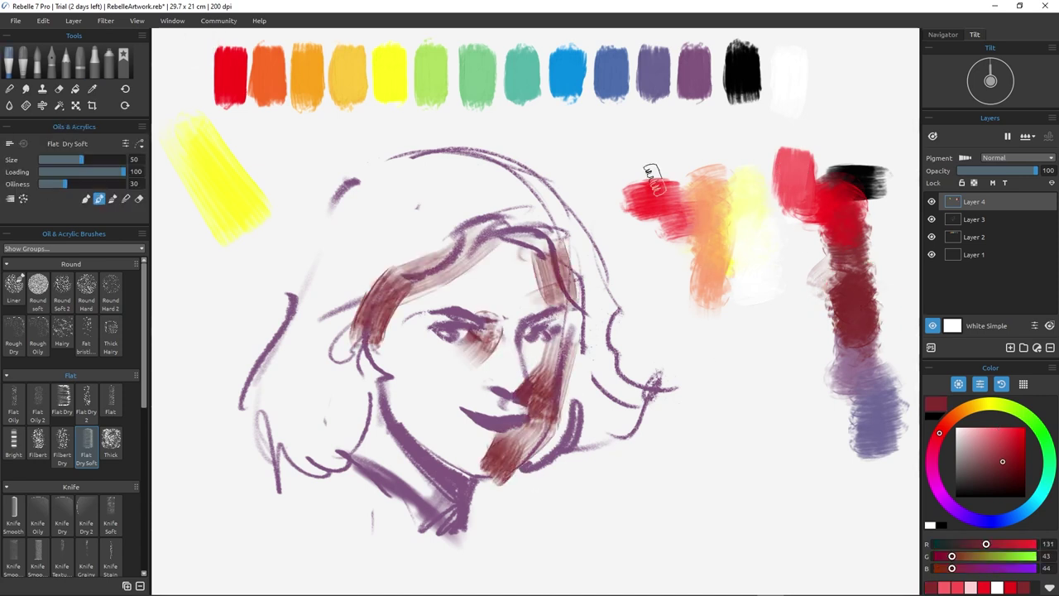
# - Blend purple into the dark red, reduce the brush size to 35 and shade the far brow, jaw and neck
pyautogui.keyDown('alt'); pyautogui.click(695, 72); pyautogui.keyUp('alt')
pyautogui.moveTo(847, 368); pyautogui.dragTo(851, 331)
pyautogui.keyDown('alt'); pyautogui.click(851, 338); pyautogui.keyUp('alt')
pyautogui.press('[')
pyautogui.press('[')
pyautogui.press('[')
pyautogui.moveTo(566, 334)
pyautogui.mouseDown()
pyautogui.moveTo(546, 409)
pyautogui.moveTo(566, 328)
pyautogui.mouseUp()
pyautogui.moveTo(571, 310); pyautogui.dragTo(489, 336)
pyautogui.moveTo(531, 424)
pyautogui.mouseDown()
pyautogui.moveTo(506, 469)
pyautogui.moveTo(460, 464)
pyautogui.mouseUp()
pyautogui.moveTo(452, 501); pyautogui.dragTo(414, 465)
pyautogui.moveTo(397, 425); pyautogui.dragTo(452, 503)
pyautogui.moveTo(372, 408); pyautogui.dragTo(347, 450)
# - Lay down a yellow swatch below the peach mix and a black swatch above it
pyautogui.keyDown('alt'); pyautogui.click(389, 74); pyautogui.keyUp('alt')
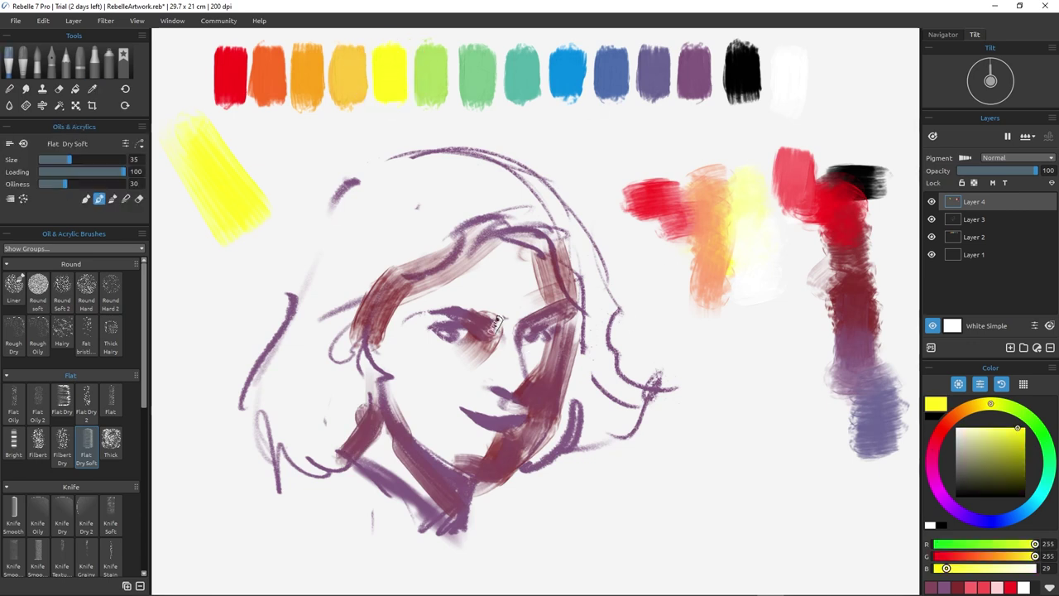
pyautogui.moveTo(712, 388); pyautogui.dragTo(746, 439)
pyautogui.keyDown('alt'); pyautogui.click(743, 74); pyautogui.keyUp('alt')
pyautogui.moveTo(720, 483); pyautogui.dragTo(753, 493)
pyautogui.hotkey('ctrl', 'z')
pyautogui.moveTo(716, 345)
pyautogui.mouseDown()
pyautogui.moveTo(750, 364)
pyautogui.moveTo(733, 377)
pyautogui.moveTo(749, 401)
pyautogui.moveTo(751, 384)
pyautogui.moveTo(712, 356)
pyautogui.moveTo(728, 362)
pyautogui.moveTo(697, 369)
pyautogui.moveTo(735, 344)
pyautogui.moveTo(703, 359)
pyautogui.mouseUp()
# - Mix orange, dark red and blue into the black swatch to make dark hair tones
pyautogui.keyDown('alt'); pyautogui.click(309, 72); pyautogui.keyUp('alt')
pyautogui.keyDown('alt'); pyautogui.click(728, 361); pyautogui.keyUp('alt')
pyautogui.keyDown('alt'); pyautogui.click(857, 295); pyautogui.keyUp('alt')
pyautogui.keyDown('alt'); pyautogui.click(861, 180); pyautogui.keyUp('alt')
pyautogui.keyDown('alt'); pyautogui.click(728, 374); pyautogui.keyUp('alt')
pyautogui.keyDown('alt'); pyautogui.click(612, 73); pyautogui.keyUp('alt')
pyautogui.keyDown('alt'); pyautogui.click(717, 353); pyautogui.keyUp('alt')
pyautogui.keyDown('alt'); pyautogui.click(709, 359); pyautogui.keyUp('alt')
pyautogui.moveTo(708, 359); pyautogui.dragTo(712, 358)
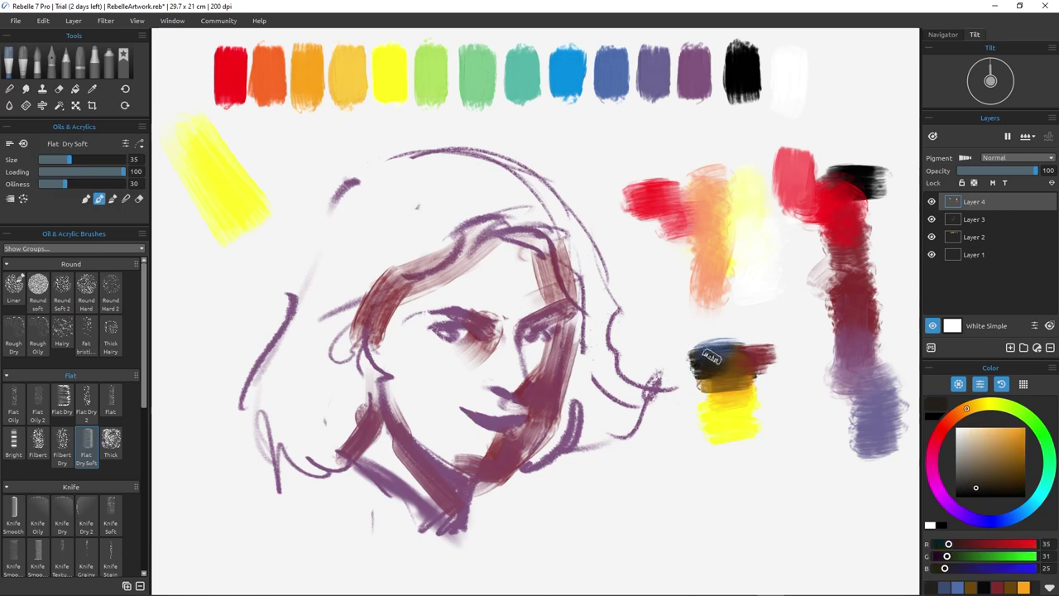
# - Block in the hair with near-black strokes along the hairline and down both sides of the face
pyautogui.moveTo(379, 281)
pyautogui.mouseDown()
pyautogui.moveTo(451, 236)
pyautogui.moveTo(529, 211)
pyautogui.mouseUp()
pyautogui.moveTo(584, 249)
pyautogui.mouseDown()
pyautogui.moveTo(590, 356)
pyautogui.moveTo(567, 411)
pyautogui.moveTo(633, 430)
pyautogui.mouseUp()
pyautogui.moveTo(596, 323); pyautogui.dragTo(637, 418)
pyautogui.moveTo(377, 331); pyautogui.dragTo(314, 463)
pyautogui.moveTo(360, 351); pyautogui.dragTo(286, 459)
pyautogui.moveTo(381, 277)
pyautogui.mouseDown()
pyautogui.moveTo(314, 372)
pyautogui.moveTo(339, 389)
pyautogui.mouseUp()
pyautogui.moveTo(584, 273); pyautogui.dragTo(628, 427)
# - Mix a dark blue-black tone and paint it into the hair on the shadowed side and crown
pyautogui.keyDown('alt'); pyautogui.click(708, 345); pyautogui.keyUp('alt')
pyautogui.moveTo(717, 357); pyautogui.dragTo(703, 345)
pyautogui.keyDown('alt'); pyautogui.click(705, 346); pyautogui.keyUp('alt')
pyautogui.moveTo(574, 217)
pyautogui.mouseDown()
pyautogui.moveTo(601, 348)
pyautogui.moveTo(637, 391)
pyautogui.mouseUp()
pyautogui.moveTo(564, 222); pyautogui.dragTo(490, 180)
# - Mix a dark brown on the palette and paint it along the hair's outer side and crown
pyautogui.keyDown('alt'); pyautogui.click(736, 360); pyautogui.keyUp('alt')
pyautogui.moveTo(738, 361); pyautogui.dragTo(794, 364)
pyautogui.keyDown('alt'); pyautogui.click(758, 365); pyautogui.keyUp('alt')
pyautogui.keyDown('alt'); pyautogui.click(780, 364); pyautogui.keyUp('alt')
pyautogui.moveTo(347, 215)
pyautogui.mouseDown()
pyautogui.moveTo(374, 246)
pyautogui.moveTo(314, 319)
pyautogui.mouseUp()
pyautogui.moveTo(383, 192)
pyautogui.mouseDown()
pyautogui.moveTo(438, 164)
pyautogui.moveTo(459, 168)
pyautogui.mouseUp()
# - Fill the crown and the long side of the hair with near-black strokes down to the curl
pyautogui.keyDown('alt'); pyautogui.click(711, 363); pyautogui.keyUp('alt')
pyautogui.moveTo(482, 205)
pyautogui.mouseDown()
pyautogui.moveTo(370, 222)
pyautogui.moveTo(407, 189)
pyautogui.moveTo(506, 165)
pyautogui.mouseUp()
pyautogui.moveTo(525, 192)
pyautogui.mouseDown()
pyautogui.moveTo(460, 219)
pyautogui.moveTo(377, 278)
pyautogui.mouseUp()
pyautogui.moveTo(311, 317)
pyautogui.mouseDown()
pyautogui.moveTo(307, 378)
pyautogui.moveTo(247, 416)
pyautogui.mouseUp()
# - Paint reddish brown into the large curl beside the neck
pyautogui.keyDown('alt'); pyautogui.click(758, 362); pyautogui.keyUp('alt')
pyautogui.moveTo(313, 377); pyautogui.dragTo(264, 404)
pyautogui.moveTo(290, 355)
pyautogui.mouseDown()
pyautogui.moveTo(303, 378)
pyautogui.moveTo(248, 386)
pyautogui.mouseUp()
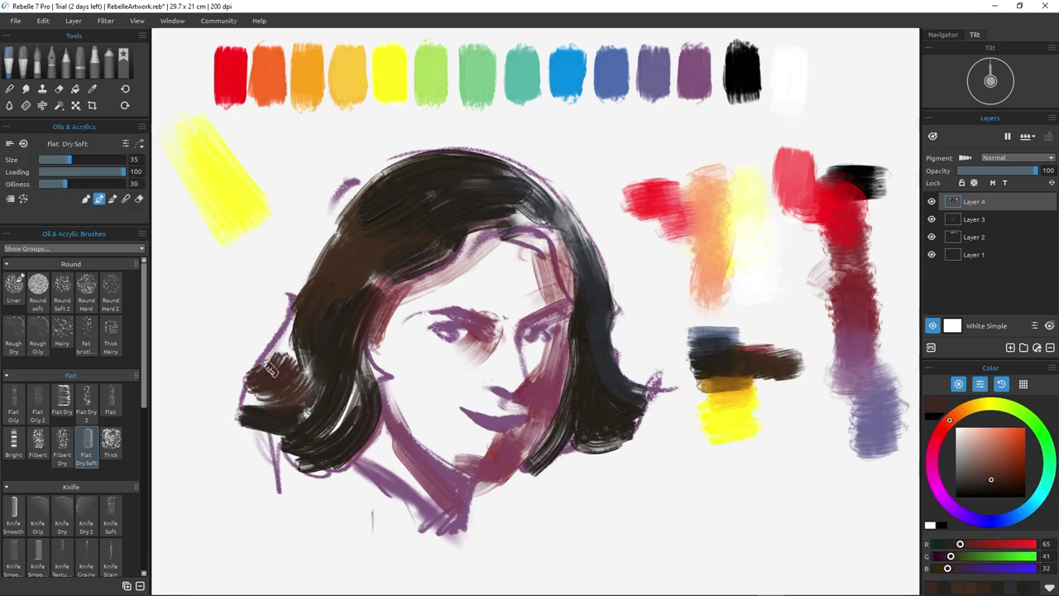
pyautogui.moveTo(318, 341); pyautogui.dragTo(260, 401)
pyautogui.moveTo(358, 373); pyautogui.dragTo(321, 432)
# - Darken the large curl and the forehead's hairline with near-black strokes
pyautogui.keyDown('alt'); pyautogui.click(713, 364); pyautogui.keyUp('alt')
pyautogui.moveTo(292, 392); pyautogui.dragTo(245, 432)
pyautogui.moveTo(304, 334); pyautogui.dragTo(263, 400)
pyautogui.moveTo(556, 234); pyautogui.dragTo(510, 242)
pyautogui.moveTo(536, 235); pyautogui.dragTo(570, 288)
pyautogui.moveTo(410, 269); pyautogui.dragTo(362, 290)
# - Blend sampled dark tones across the crown and along the hairline above the temple
pyautogui.keyDown('alt'); pyautogui.click(341, 263); pyautogui.keyUp('alt')
pyautogui.keyDown('alt'); pyautogui.click(482, 159); pyautogui.keyUp('alt')
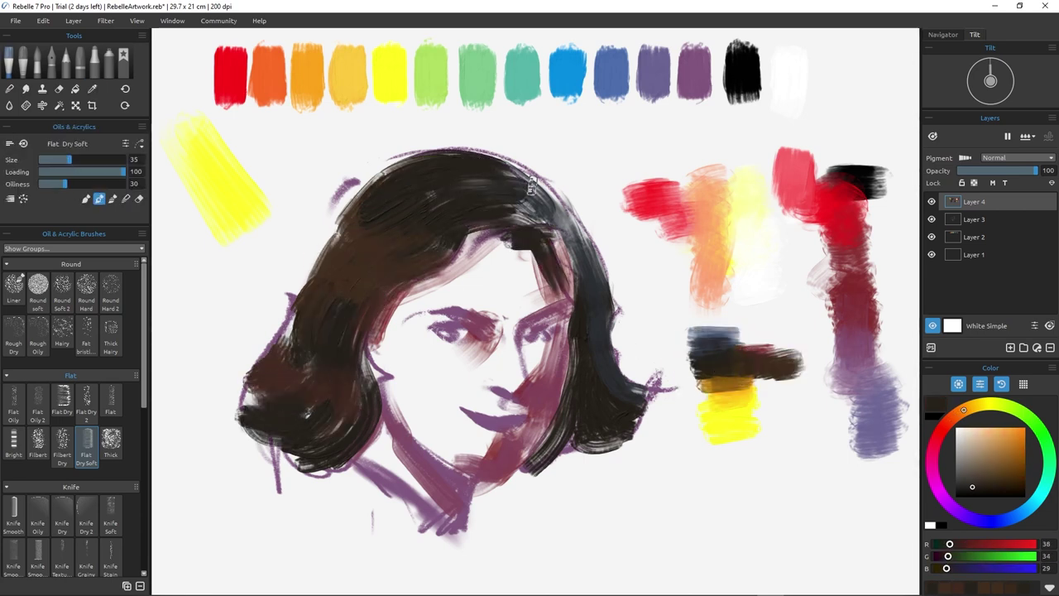
pyautogui.keyDown('alt'); pyautogui.click(704, 362); pyautogui.keyUp('alt')
pyautogui.moveTo(421, 173); pyautogui.dragTo(536, 198)
pyautogui.moveTo(470, 236); pyautogui.dragTo(395, 301)
# - Mix amber, green and brown beneath the yellow swatch into an olive green
pyautogui.keyDown('alt'); pyautogui.click(350, 75); pyautogui.keyUp('alt')
pyautogui.moveTo(717, 462); pyautogui.dragTo(703, 439)
pyautogui.moveTo(720, 438)
pyautogui.mouseDown()
pyautogui.moveTo(723, 499)
pyautogui.moveTo(701, 497)
pyautogui.moveTo(760, 494)
pyautogui.moveTo(755, 433)
pyautogui.moveTo(731, 453)
pyautogui.moveTo(759, 482)
pyautogui.moveTo(729, 460)
pyautogui.mouseUp()
pyautogui.keyDown('alt'); pyautogui.click(462, 63); pyautogui.keyUp('alt')
pyautogui.keyDown('alt'); pyautogui.click(451, 64); pyautogui.keyUp('alt')
pyautogui.keyDown('alt'); pyautogui.click(751, 431); pyautogui.keyUp('alt')
pyautogui.moveTo(743, 424)
pyautogui.mouseDown()
pyautogui.moveTo(729, 399)
pyautogui.moveTo(712, 432)
pyautogui.mouseUp()
pyautogui.keyDown('alt'); pyautogui.click(723, 397); pyautogui.keyUp('alt')
pyautogui.keyDown('alt'); pyautogui.click(736, 450); pyautogui.keyUp('alt')
pyautogui.moveTo(730, 472); pyautogui.dragTo(710, 498)
pyautogui.moveTo(695, 522); pyautogui.dragTo(714, 523)
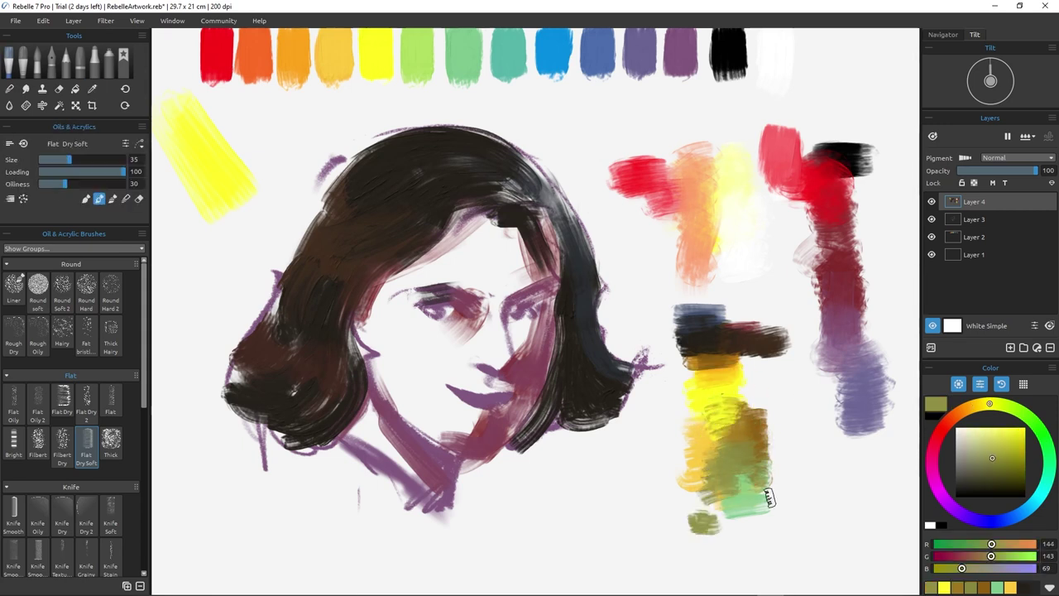
# - Paint olive green along the jaw, and salmon and light orange on the cheek and nose
pyautogui.moveTo(347, 372); pyautogui.dragTo(403, 397)
pyautogui.moveTo(517, 471); pyautogui.dragTo(465, 430)
pyautogui.keyDown('alt'); pyautogui.click(732, 221); pyautogui.keyUp('alt')
pyautogui.moveTo(458, 349); pyautogui.dragTo(470, 404)
pyautogui.moveTo(476, 350); pyautogui.dragTo(490, 390)
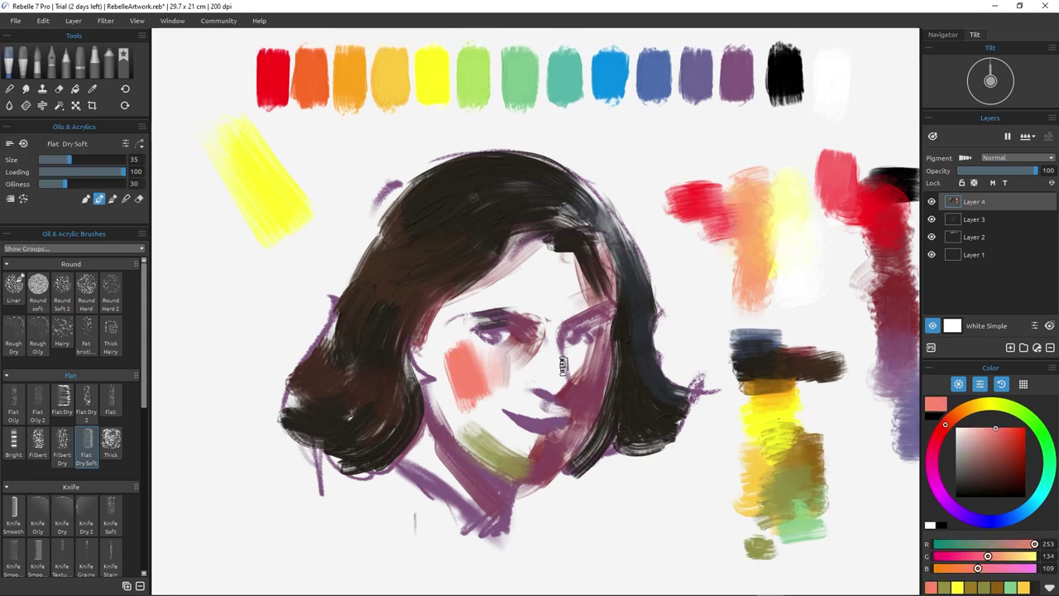
pyautogui.keyDown('alt'); pyautogui.click(548, 379); pyautogui.keyUp('alt')
pyautogui.moveTo(443, 339); pyautogui.dragTo(464, 397)
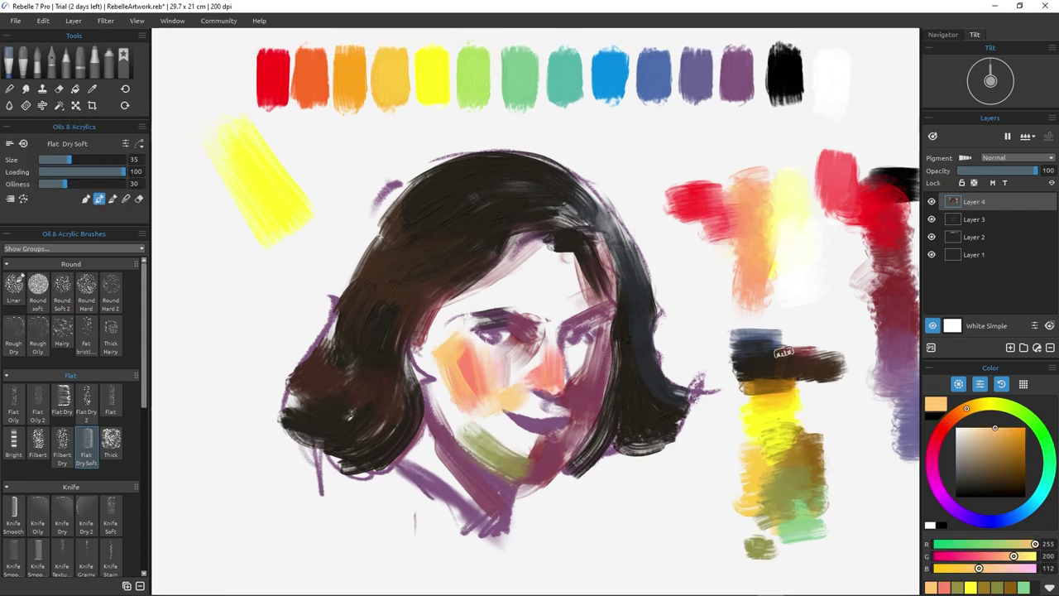
# - Paint coral and light yellow strokes below the nose and diagonally across the cheek
pyautogui.keyDown('alt'); pyautogui.click(766, 424); pyautogui.keyUp('alt')
pyautogui.click(726, 223)
pyautogui.keyDown('alt'); pyautogui.click(719, 212); pyautogui.keyUp('alt')
pyautogui.hotkey('ctrl', 'z')
pyautogui.moveTo(538, 366); pyautogui.dragTo(480, 408)
# - Mix a light pink from the palette's coral and white, then paint the forehead with it and extend the cheek tones
pyautogui.moveTo(815, 166); pyautogui.dragTo(742, 167)
pyautogui.keyDown('alt'); pyautogui.click(803, 165); pyautogui.keyUp('alt')
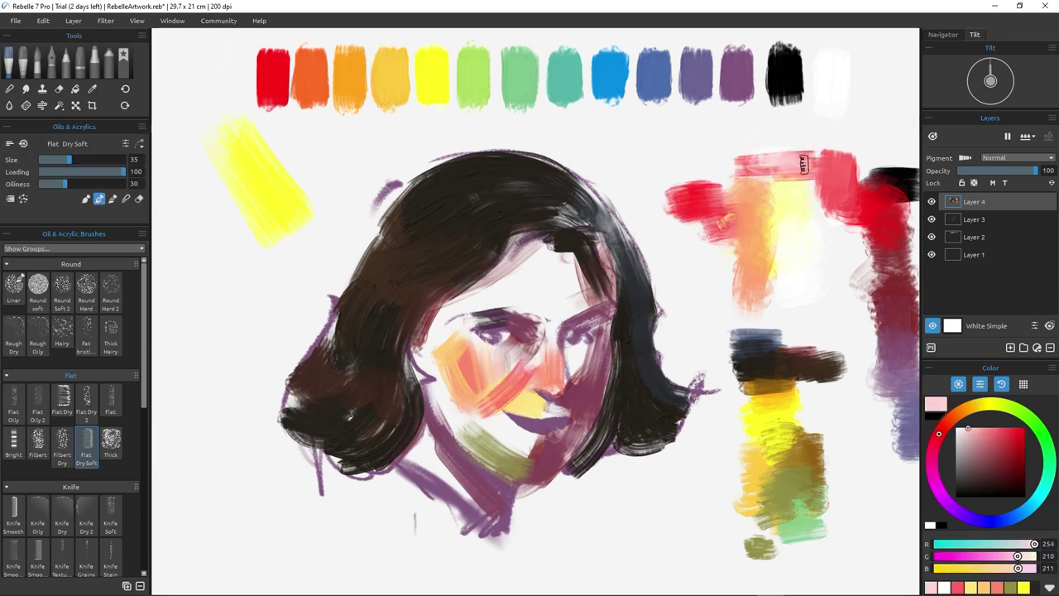
pyautogui.keyDown('alt'); pyautogui.click(756, 187); pyautogui.keyUp('alt')
pyautogui.moveTo(548, 261); pyautogui.dragTo(493, 302)
pyautogui.moveTo(442, 335); pyautogui.dragTo(451, 387)
# - Blend orange and pale yellow on the palette and paint warm peach strokes above the near eyebrow
pyautogui.keyDown('alt'); pyautogui.click(754, 203); pyautogui.keyUp('alt')
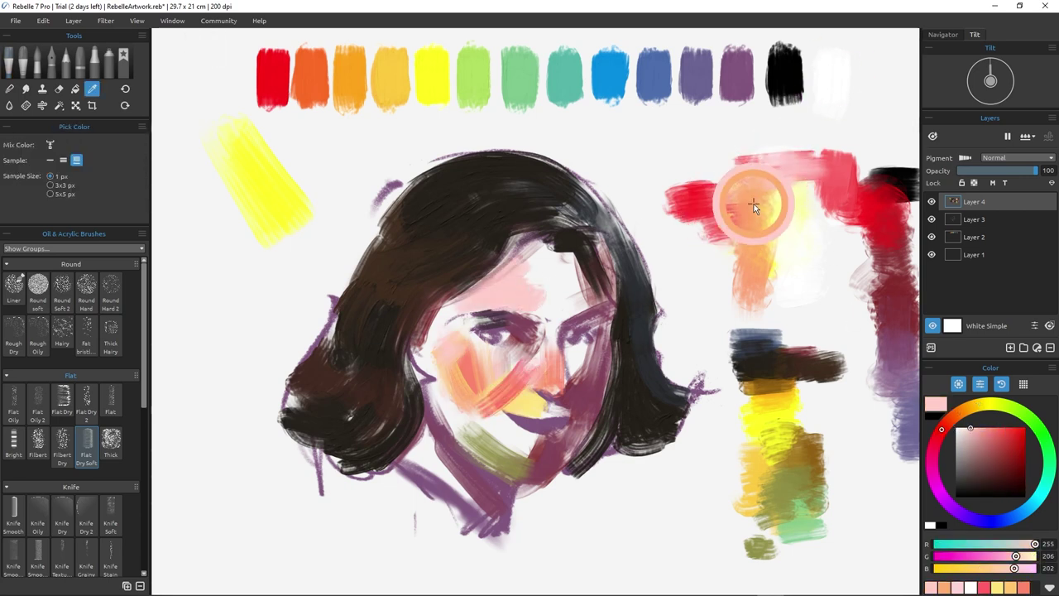
pyautogui.moveTo(490, 294); pyautogui.dragTo(465, 318)
pyautogui.keyDown('alt'); pyautogui.click(776, 196); pyautogui.keyUp('alt')
pyautogui.moveTo(761, 198); pyautogui.dragTo(768, 191)
pyautogui.keyDown('alt'); pyautogui.click(769, 190); pyautogui.keyUp('alt')
pyautogui.moveTo(476, 306); pyautogui.dragTo(508, 300)
# - Paint coral pink on the upper forehead and blend sampled skin tones over the cheek and nose
pyautogui.keyDown('alt'); pyautogui.click(823, 167); pyautogui.keyUp('alt')
pyautogui.keyDown('alt'); pyautogui.click(827, 172); pyautogui.keyUp('alt')
pyautogui.moveTo(534, 266)
pyautogui.mouseDown()
pyautogui.moveTo(555, 303)
pyautogui.moveTo(571, 290)
pyautogui.mouseUp()
pyautogui.keyDown('alt'); pyautogui.click(463, 366); pyautogui.keyUp('alt')
pyautogui.moveTo(466, 366); pyautogui.dragTo(502, 379)
pyautogui.moveTo(523, 335); pyautogui.dragTo(538, 354)
pyautogui.moveTo(540, 356); pyautogui.dragTo(553, 336)
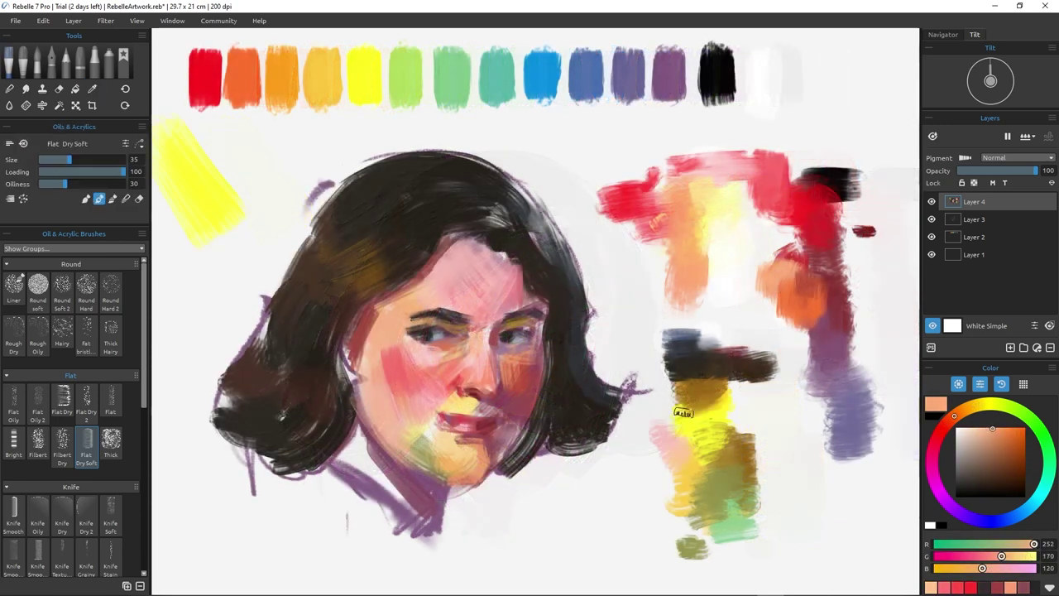
# - Mix pale peach, pink and green tones beside the palette's yellow and olive patches
pyautogui.moveTo(662, 398); pyautogui.dragTo(650, 428)
pyautogui.keyDown('alt'); pyautogui.click(667, 478); pyautogui.keyUp('alt')
pyautogui.keyDown('alt'); pyautogui.click(662, 482); pyautogui.keyUp('alt')
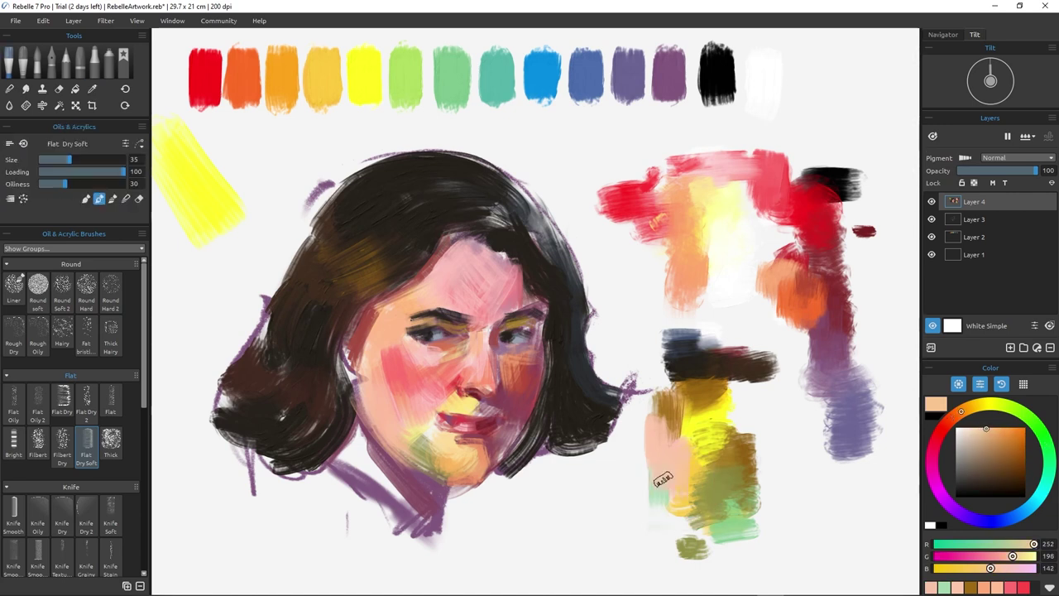
pyautogui.keyDown('alt'); pyautogui.click(697, 451); pyautogui.keyUp('alt')
pyautogui.keyDown('alt'); pyautogui.click(656, 518); pyautogui.keyUp('alt')
pyautogui.moveTo(680, 440); pyautogui.dragTo(665, 484)
pyautogui.keyDown('alt'); pyautogui.click(680, 488); pyautogui.keyUp('alt')
pyautogui.keyDown('alt'); pyautogui.click(654, 451); pyautogui.keyUp('alt')
# - Blend sampled skin tones beside the mouth, over the chin and on the cheek near the nose
pyautogui.keyDown('alt'); pyautogui.click(424, 428); pyautogui.keyUp('alt')
pyautogui.moveTo(423, 428)
pyautogui.mouseDown()
pyautogui.moveTo(417, 416)
pyautogui.moveTo(434, 450)
pyautogui.mouseUp()
pyautogui.keyDown('alt'); pyautogui.click(443, 437); pyautogui.keyUp('alt')
pyautogui.keyDown('alt'); pyautogui.click(446, 382); pyautogui.keyUp('alt')
pyautogui.moveTo(434, 389); pyautogui.dragTo(412, 408)
pyautogui.keyDown('alt'); pyautogui.click(450, 396); pyautogui.keyUp('alt')
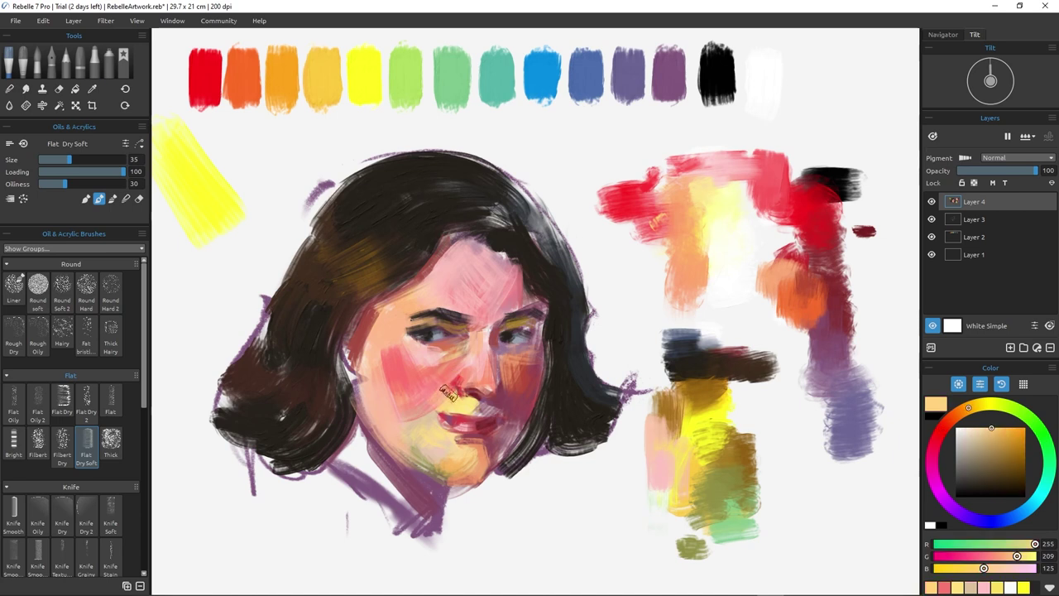
# - Soften the skin below the near eye, lighten the chin with pale yellow, and refine the nose and upper lip
pyautogui.keyDown('alt'); pyautogui.click(421, 354); pyautogui.keyUp('alt')
pyautogui.moveTo(436, 357); pyautogui.dragTo(422, 364)
pyautogui.keyDown('alt'); pyautogui.click(724, 203); pyautogui.keyUp('alt')
pyautogui.moveTo(442, 447); pyautogui.dragTo(454, 456)
pyautogui.keyDown('alt'); pyautogui.click(488, 375); pyautogui.keyUp('alt')
pyautogui.keyDown('alt'); pyautogui.click(483, 335); pyautogui.keyUp('alt')
pyautogui.keyDown('alt'); pyautogui.click(465, 410); pyautogui.keyUp('alt')
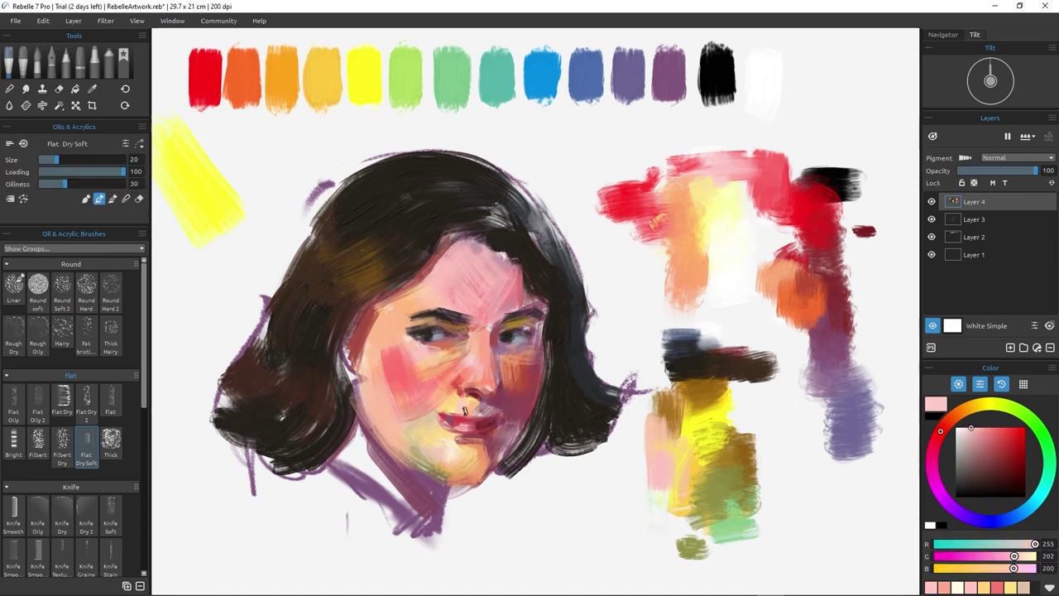
# - Blend pink along the cheek's outer edge and paint dark hair strands down beside the face to the neck
pyautogui.keyDown('alt'); pyautogui.click(392, 366); pyautogui.keyUp('alt')
pyautogui.moveTo(398, 384)
pyautogui.mouseDown()
pyautogui.moveTo(385, 387)
pyautogui.moveTo(377, 312)
pyautogui.moveTo(357, 414)
pyautogui.mouseUp()
pyautogui.keyDown('alt'); pyautogui.click(363, 340); pyautogui.keyUp('alt')
pyautogui.keyDown('alt'); pyautogui.click(326, 341); pyautogui.keyUp('alt')
pyautogui.moveTo(364, 308)
pyautogui.mouseDown()
pyautogui.moveTo(356, 451)
pyautogui.moveTo(420, 508)
pyautogui.mouseUp()
# - Paint the neck in ochre with dark brown shadow strokes beneath the jaw
pyautogui.keyDown('alt'); pyautogui.click(693, 441); pyautogui.keyUp('alt')
pyautogui.keyDown('alt'); pyautogui.click(379, 470); pyautogui.keyUp('alt')
pyautogui.keyDown('alt'); pyautogui.click(746, 367); pyautogui.keyUp('alt')
pyautogui.moveTo(370, 459)
pyautogui.mouseDown()
pyautogui.moveTo(414, 515)
pyautogui.moveTo(439, 523)
pyautogui.mouseUp()
# - Paint dark blue into the hair beside the far temple and extend the lower curls with near-black strokes
pyautogui.keyDown('alt'); pyautogui.click(695, 331); pyautogui.keyUp('alt')
pyautogui.moveTo(536, 212); pyautogui.dragTo(559, 286)
pyautogui.keyDown('alt'); pyautogui.click(558, 311); pyautogui.keyUp('alt')
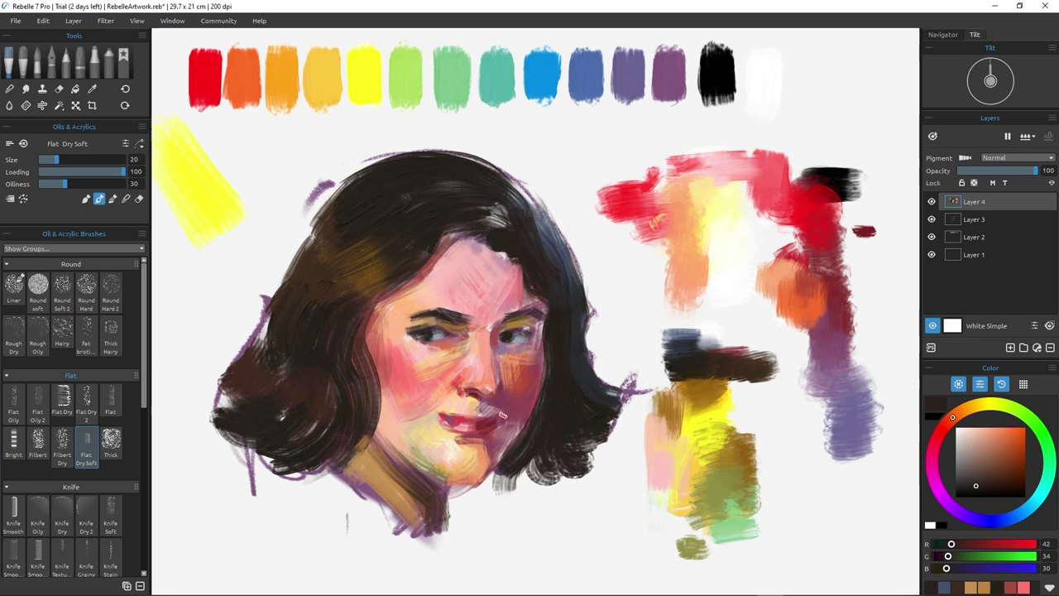
# - Paint plum tones around the far eye and darken the eyes' outlines with near-black
pyautogui.keyDown('alt'); pyautogui.click(821, 333); pyautogui.keyUp('alt')
pyautogui.keyDown('alt'); pyautogui.click(821, 333); pyautogui.keyUp('alt')
pyautogui.moveTo(497, 344); pyautogui.dragTo(536, 338)
pyautogui.keyDown('alt'); pyautogui.click(500, 325); pyautogui.keyUp('alt')
pyautogui.keyDown('alt'); pyautogui.click(496, 398); pyautogui.keyUp('alt')
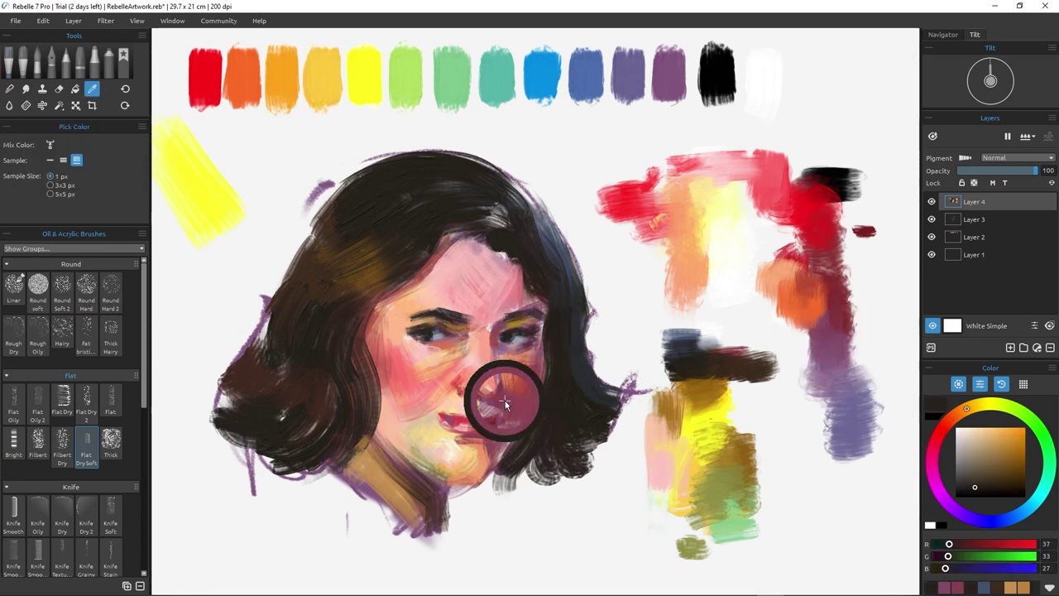
# - Mix blue and black below the palette's orange patch and sample a muted purple for the far eye
pyautogui.moveTo(803, 332); pyautogui.dragTo(808, 367)
pyautogui.keyDown('alt'); pyautogui.click(812, 349); pyautogui.keyUp('alt')
pyautogui.keyDown('alt'); pyautogui.click(555, 344); pyautogui.keyUp('alt')
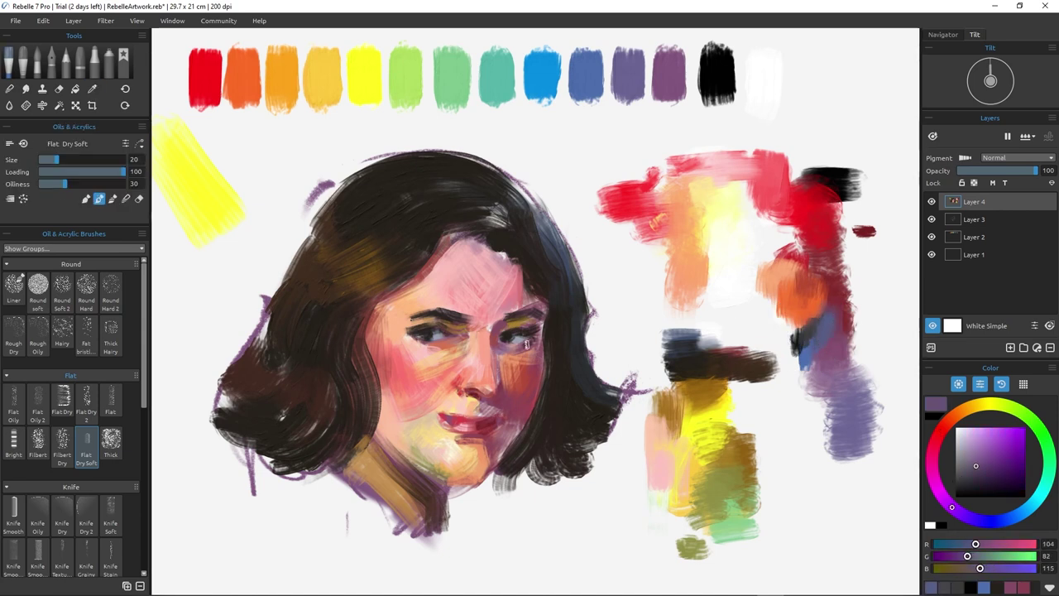
# - Blend sampled orange, plum and peach tones over the shadowed cheek, jaw, upper lip and temple
pyautogui.press(']')
pyautogui.keyDown('alt'); pyautogui.click(491, 453); pyautogui.keyUp('alt')
pyautogui.keyDown('alt'); pyautogui.click(812, 288); pyautogui.keyUp('alt')
pyautogui.keyDown('alt'); pyautogui.click(513, 417); pyautogui.keyUp('alt')
pyautogui.keyDown('alt'); pyautogui.click(464, 399); pyautogui.keyUp('alt')
pyautogui.press('[')
pyautogui.press('[')
pyautogui.keyDown('alt'); pyautogui.click(422, 287); pyautogui.keyUp('alt')
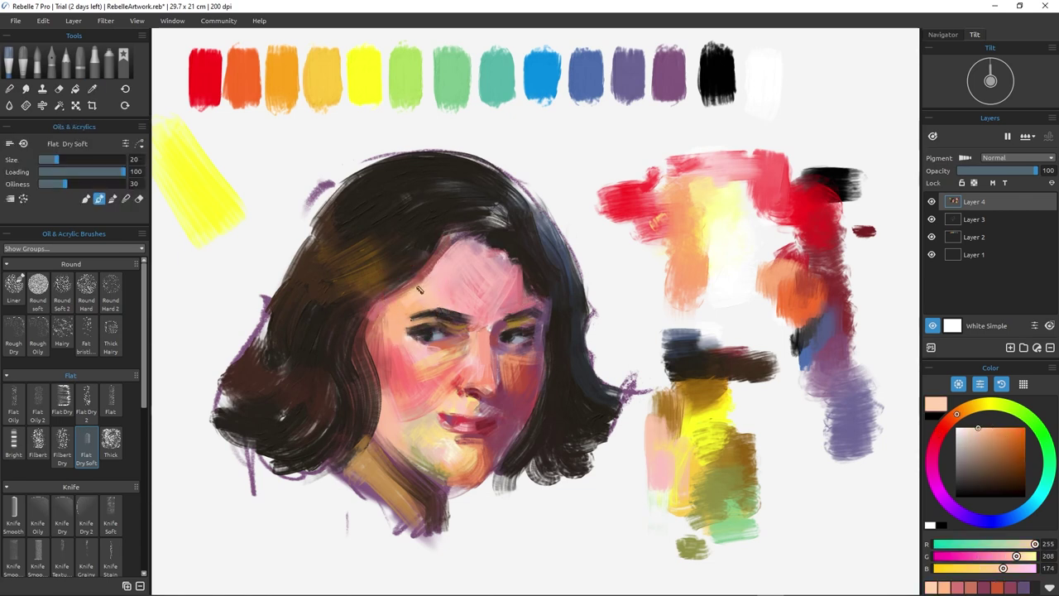
# - Reduce the brush size to 14, add pale yellow and white highlights to the face, and define the mouth in dark red
pyautogui.keyDown('alt'); pyautogui.click(719, 204); pyautogui.keyUp('alt')
pyautogui.press('[')
pyautogui.keyDown('alt'); pyautogui.click(757, 90); pyautogui.keyUp('alt')
pyautogui.keyDown('alt'); pyautogui.click(726, 223); pyautogui.keyUp('alt')
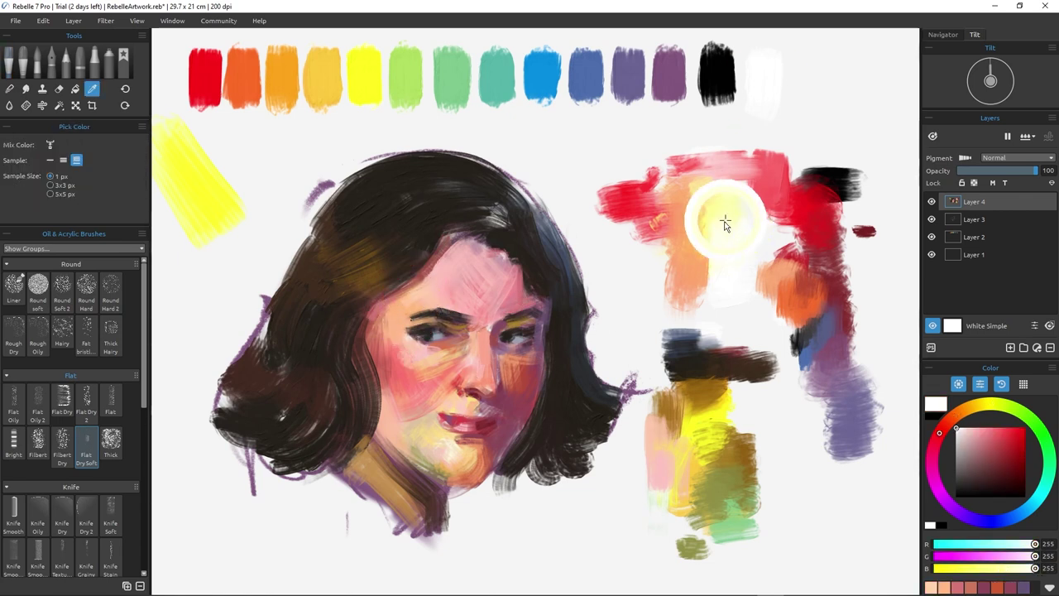
pyautogui.keyDown('alt'); pyautogui.click(454, 431); pyautogui.keyUp('alt')
pyautogui.keyDown('alt'); pyautogui.click(505, 419); pyautogui.keyUp('alt')
pyautogui.keyDown('alt'); pyautogui.click(481, 426); pyautogui.keyUp('alt')
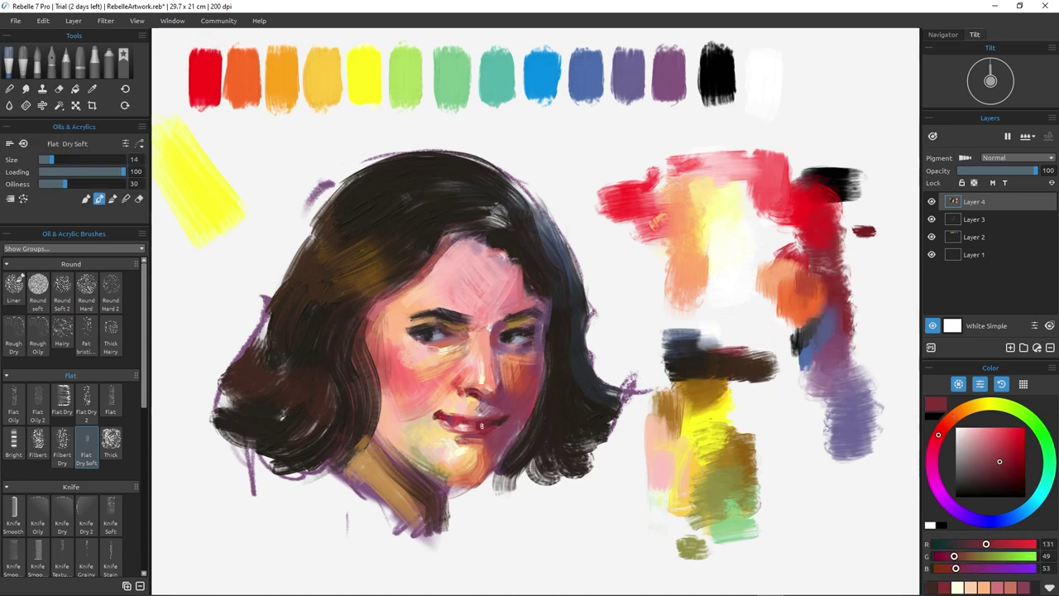
# - Refine the lips with sampled reds, undo the last stroke above them, and shade the chin's lower edge
pyautogui.keyDown('alt'); pyautogui.click(488, 419); pyautogui.keyUp('alt')
pyautogui.moveTo(483, 415); pyautogui.dragTo(478, 404)
pyautogui.keyDown('alt'); pyautogui.click(478, 403); pyautogui.keyUp('alt')
pyautogui.hotkey('ctrl', 'z')
pyautogui.keyDown('alt'); pyautogui.click(462, 468); pyautogui.keyUp('alt')
pyautogui.keyDown('alt'); pyautogui.click(450, 486); pyautogui.keyUp('alt')
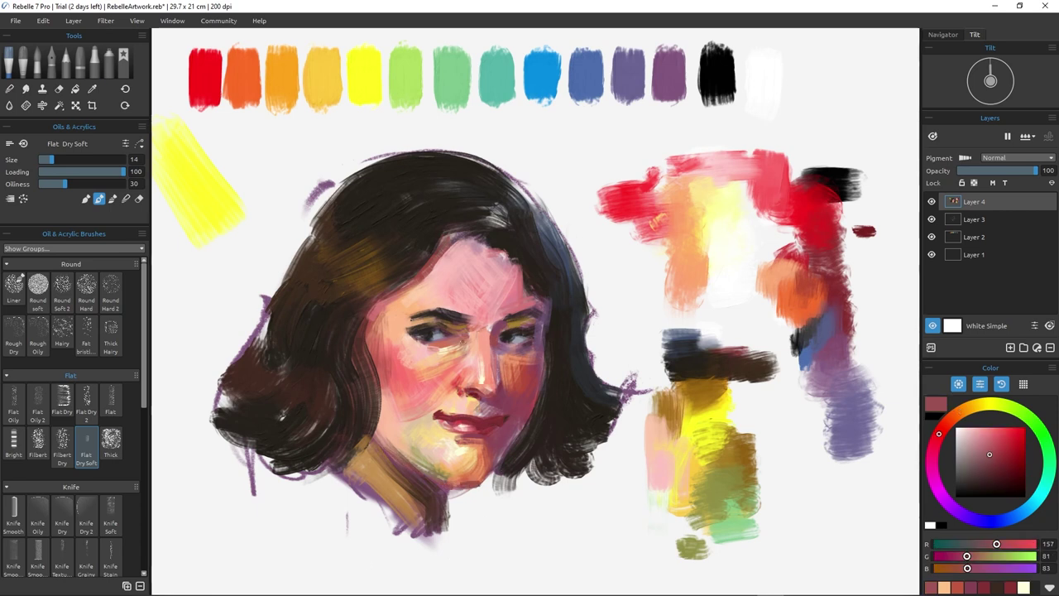
# - Paint golden and pale yellow highlights on the crown and curl, and slate blue and near-black strands on the shadow side
pyautogui.keyDown('alt'); pyautogui.click(699, 211); pyautogui.keyUp('alt')
pyautogui.moveTo(384, 268); pyautogui.dragTo(346, 271)
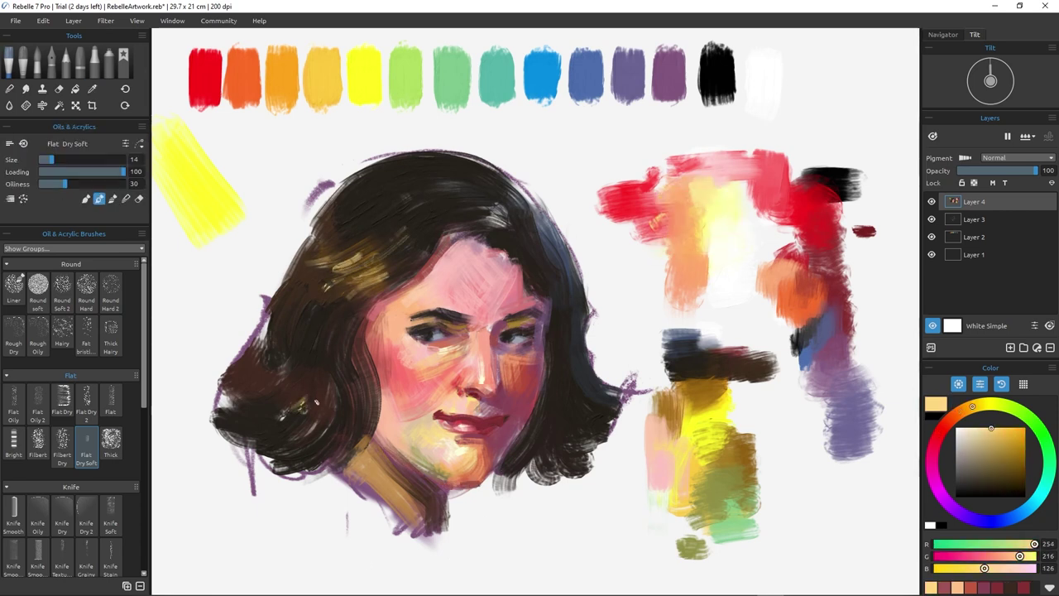
pyautogui.keyDown('alt'); pyautogui.click(722, 220); pyautogui.keyUp('alt')
pyautogui.moveTo(310, 415); pyautogui.dragTo(313, 401)
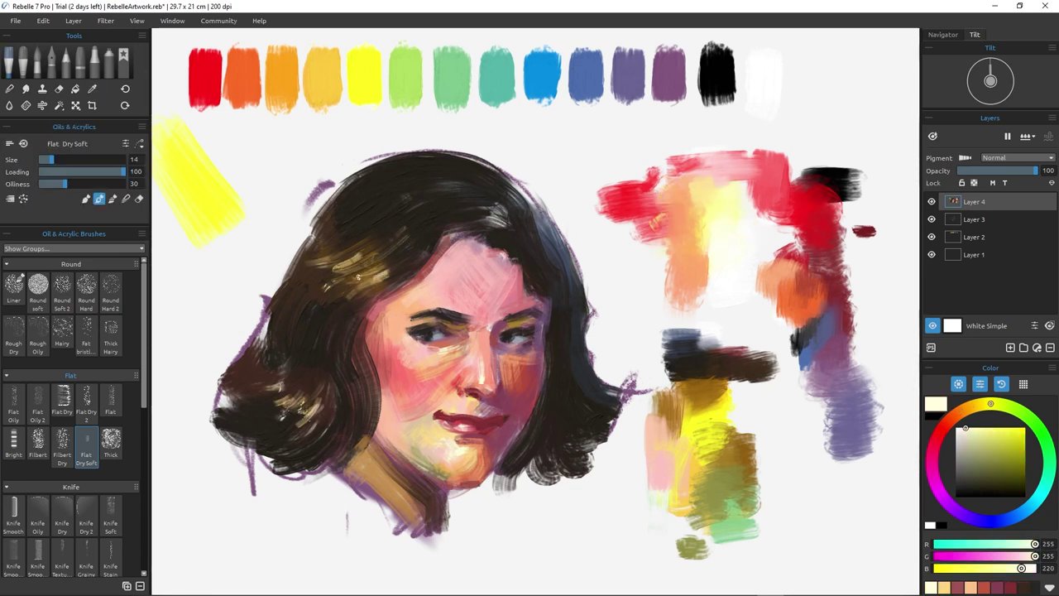
pyautogui.keyDown('alt'); pyautogui.click(577, 258); pyautogui.keyUp('alt')
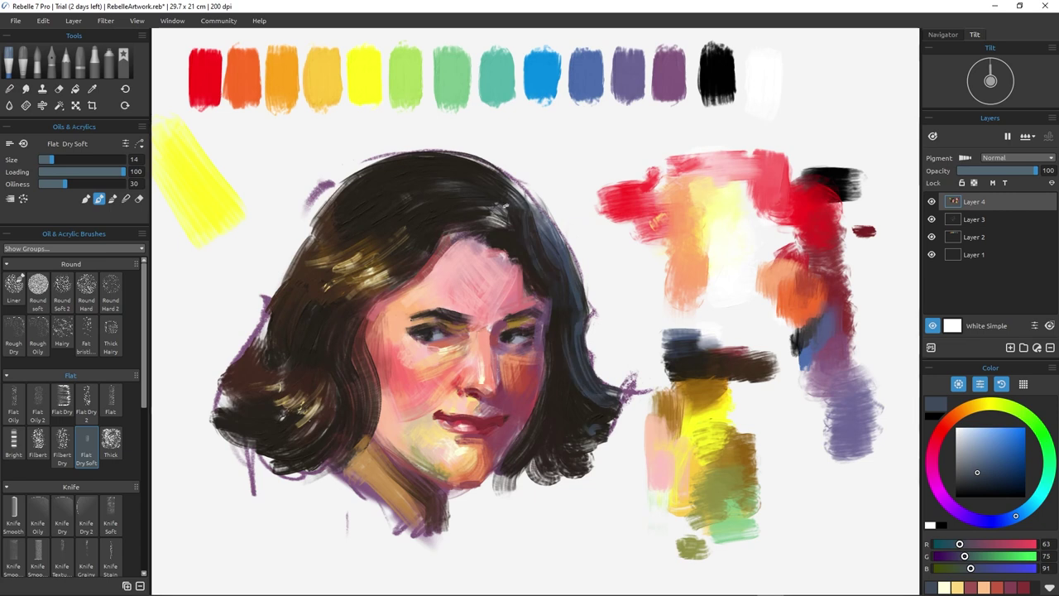
pyautogui.keyDown('alt'); pyautogui.click(505, 207); pyautogui.keyUp('alt')
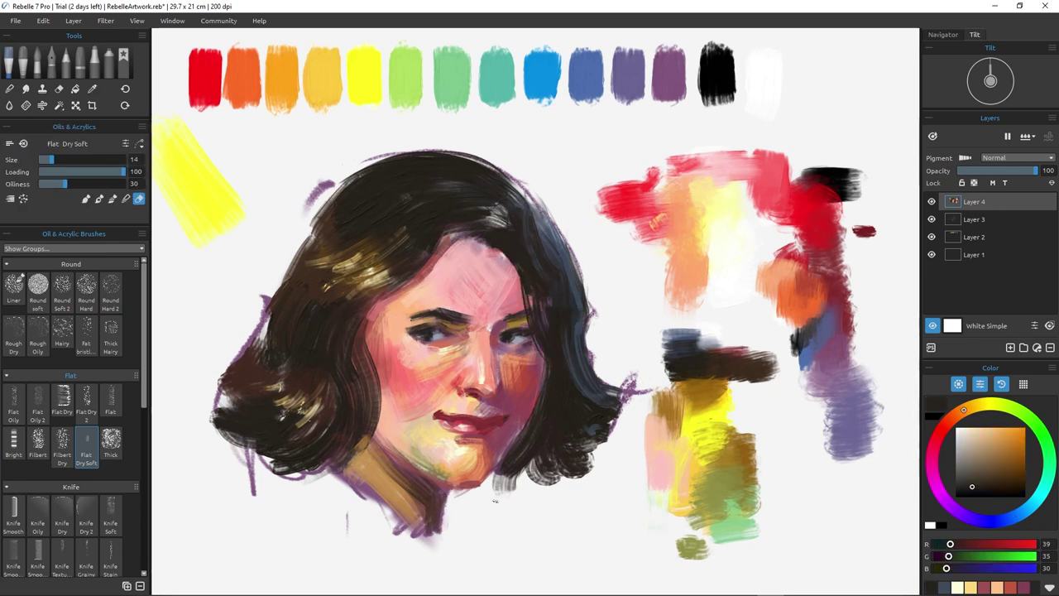
# - Erase the leftover purple sketch lines around the crown and neck on Layer 3
pyautogui.moveTo(598, 435); pyautogui.dragTo(679, 395)
pyautogui.press('e')
pyautogui.click(975, 220)
pyautogui.moveTo(400, 146); pyautogui.dragTo(373, 173)
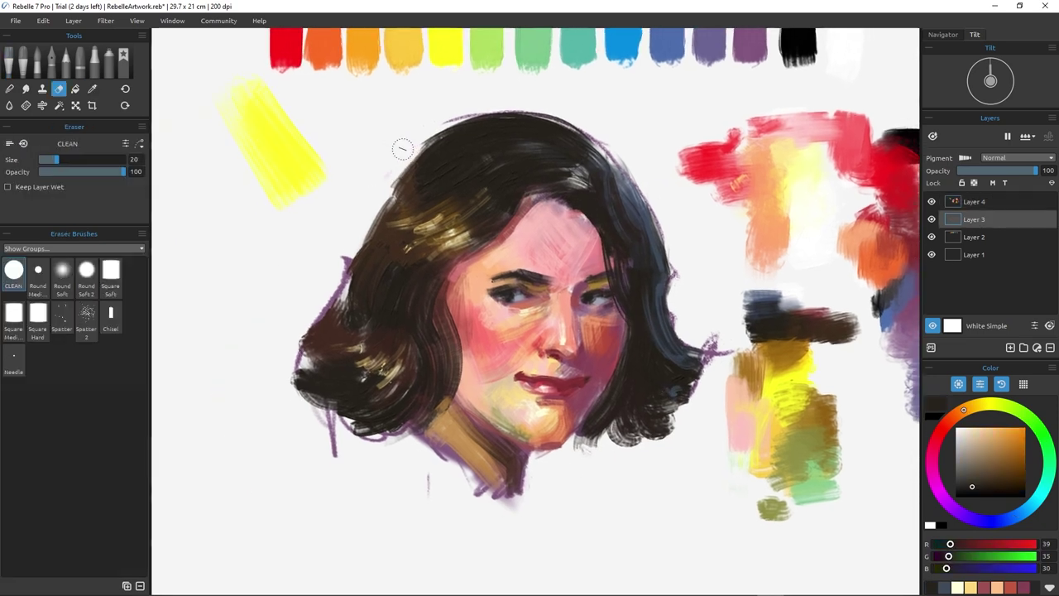
pyautogui.moveTo(433, 485); pyautogui.dragTo(492, 435)
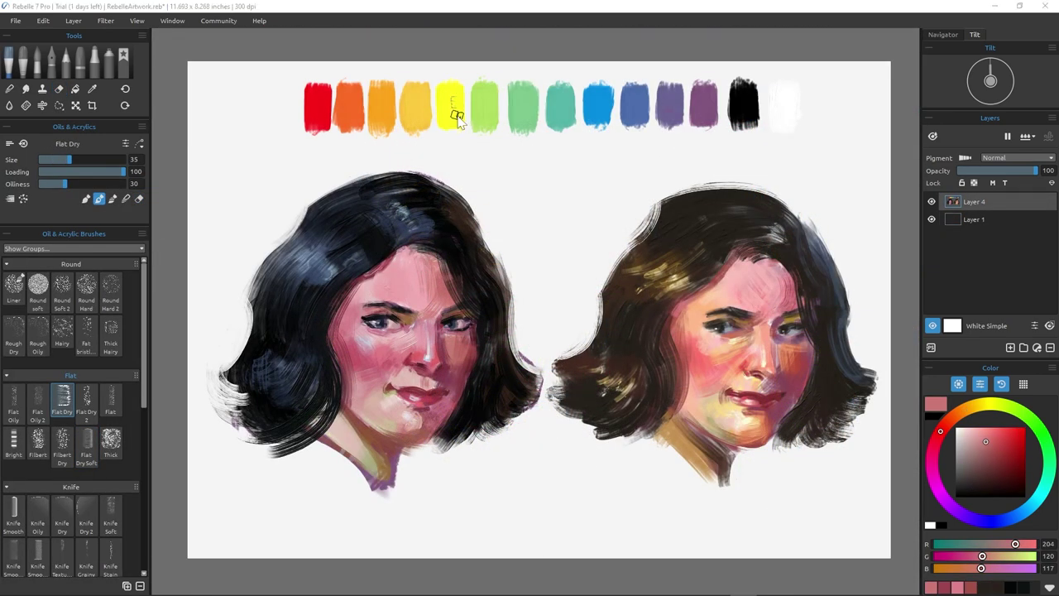
# - Paint a yellow swatch above the warm-lit portrait and a blue swatch above the cool-lit portrait
pyautogui.click(449, 105)
pyautogui.moveTo(584, 165); pyautogui.dragTo(593, 192)
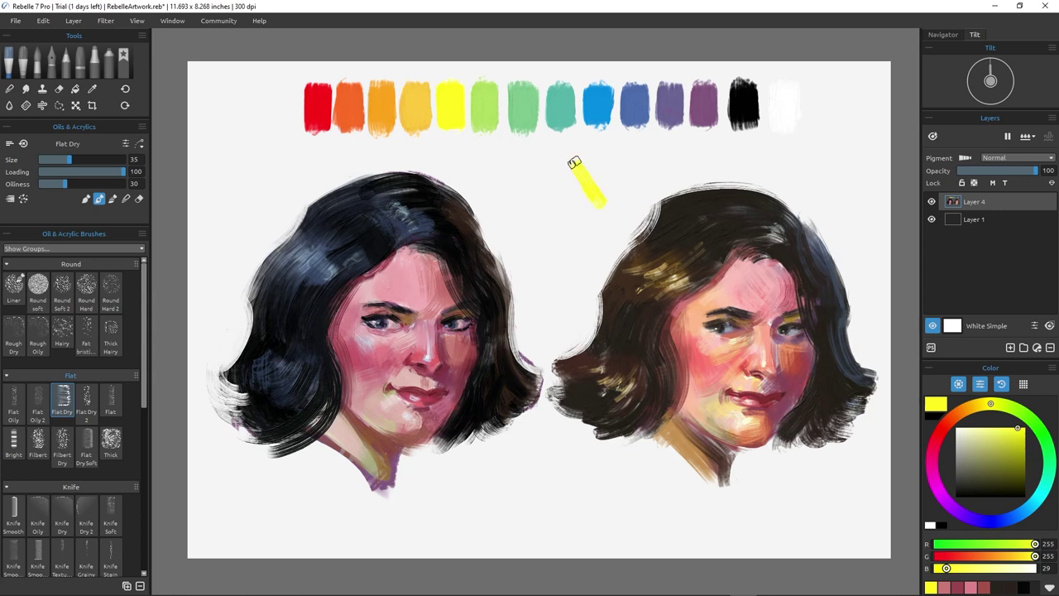
pyautogui.click(594, 88)
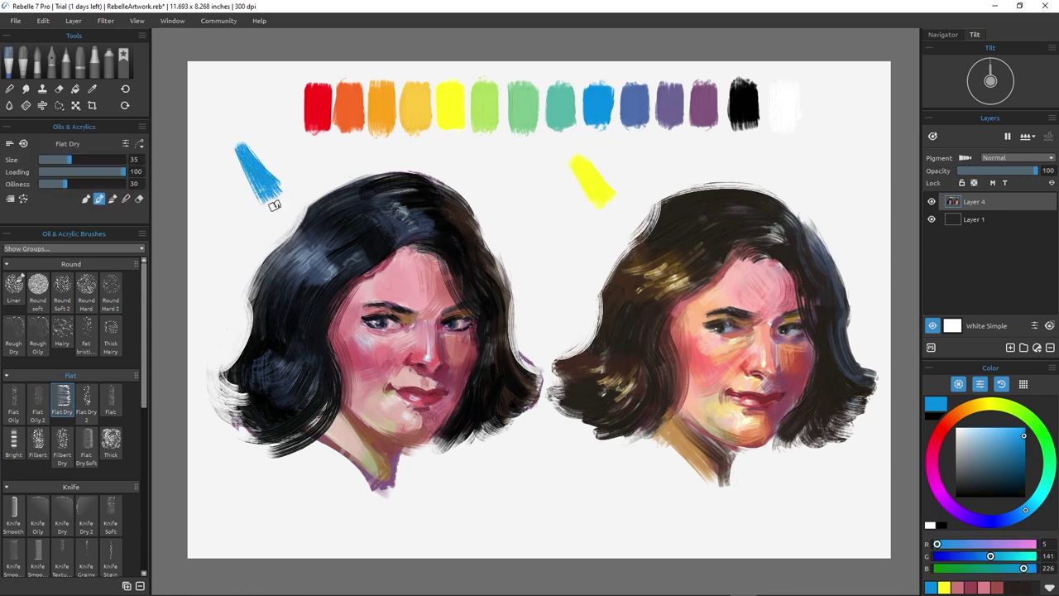
# - Sample each portrait's shadowed cheek and paint a matching maroon swatch beneath its shadow side
pyautogui.keyDown('alt'); pyautogui.click(461, 374); pyautogui.keyUp('alt')
pyautogui.moveTo(491, 457); pyautogui.dragTo(515, 480)
pyautogui.keyDown('alt'); pyautogui.click(787, 373); pyautogui.keyUp('alt')
pyautogui.moveTo(826, 487); pyautogui.dragTo(807, 460)
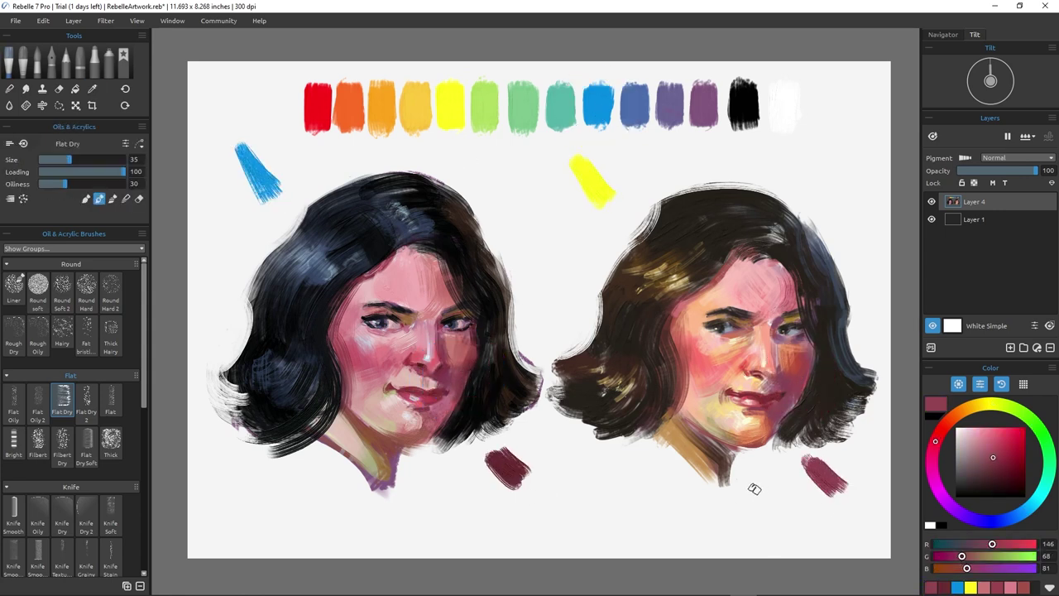
# - Sample the lit and shadowed hair of both portraits and paint a matching swatch beside each area
pyautogui.keyDown('alt'); pyautogui.click(843, 289); pyautogui.keyUp('alt')
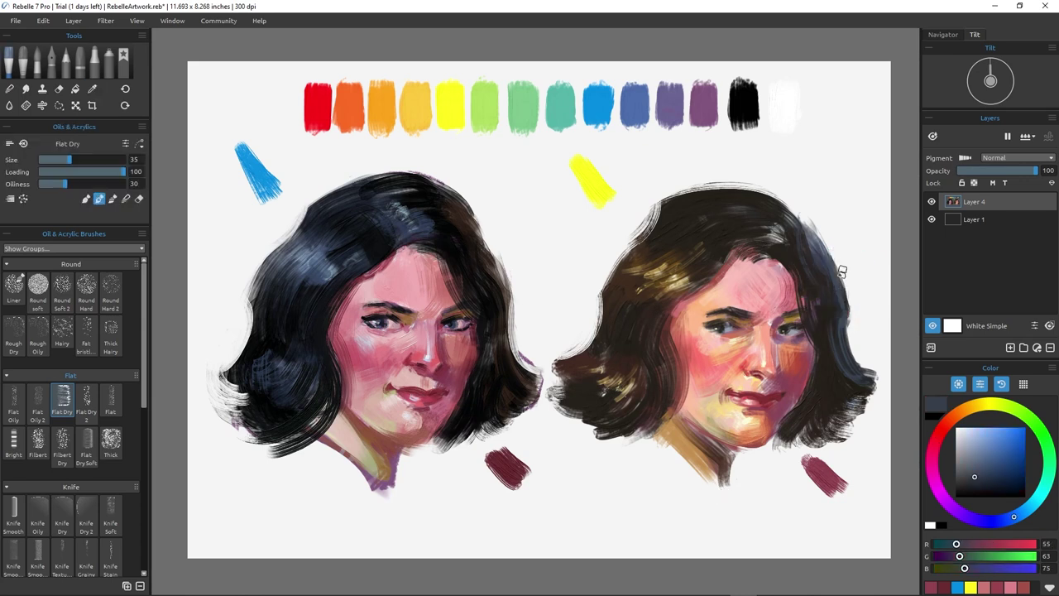
pyautogui.keyDown('alt'); pyautogui.click(620, 275); pyautogui.keyUp('alt')
pyautogui.moveTo(603, 248); pyautogui.dragTo(561, 304)
pyautogui.keyDown('alt'); pyautogui.click(487, 261); pyautogui.keyUp('alt')
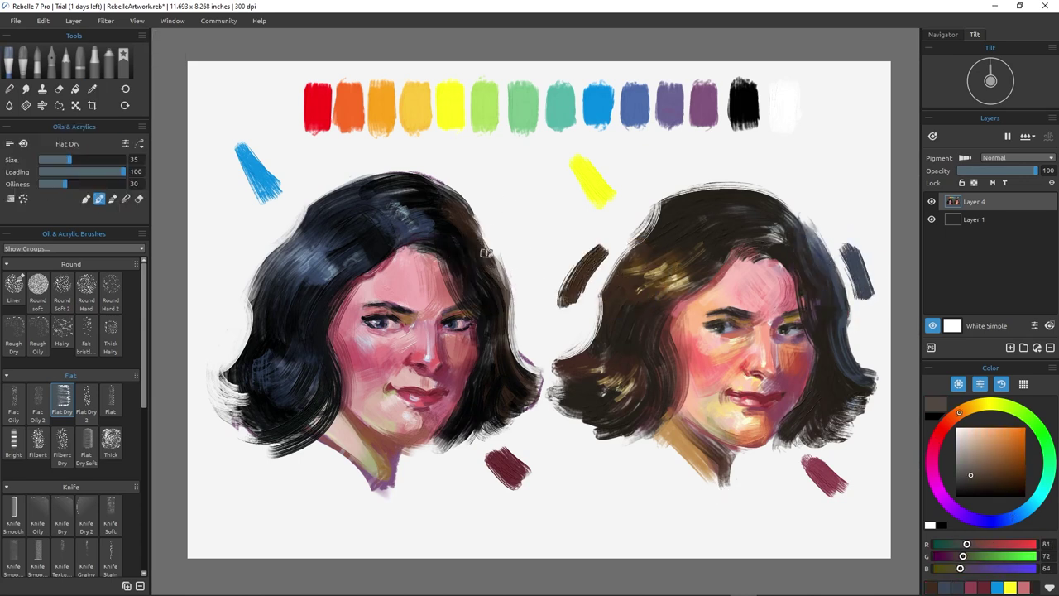
pyautogui.moveTo(500, 240); pyautogui.dragTo(525, 288)
pyautogui.keyDown('alt'); pyautogui.click(316, 275); pyautogui.keyUp('alt')
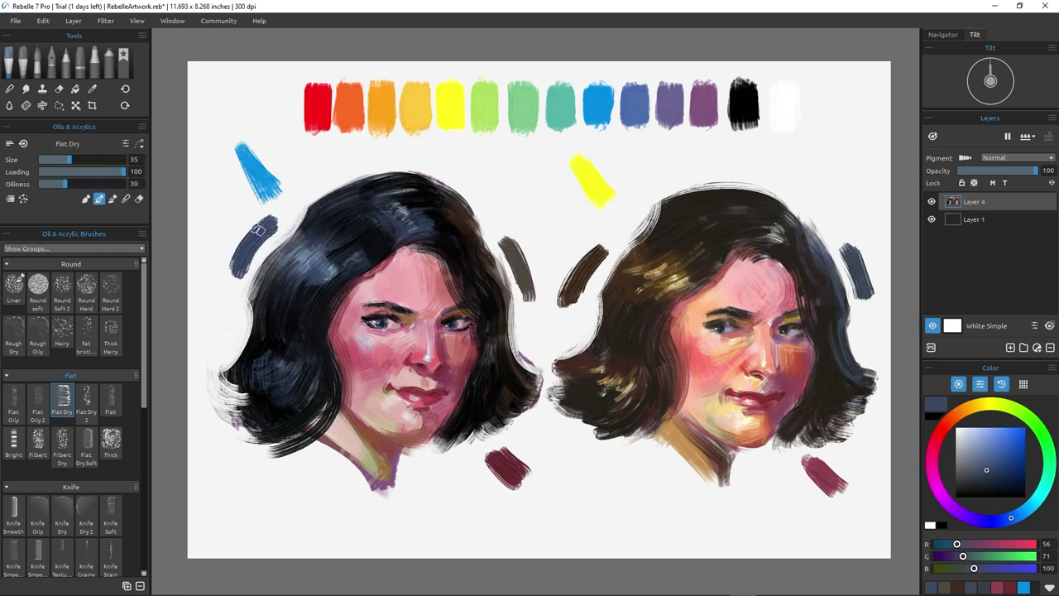
# - Sample each portrait's lit cheek and paint matching pink and coral swatches below the hair
pyautogui.keyDown('alt'); pyautogui.click(350, 350); pyautogui.keyUp('alt')
pyautogui.moveTo(307, 485)
pyautogui.mouseDown()
pyautogui.moveTo(286, 476)
pyautogui.moveTo(318, 493)
pyautogui.mouseUp()
pyautogui.keyDown('alt'); pyautogui.click(697, 364); pyautogui.keyUp('alt')
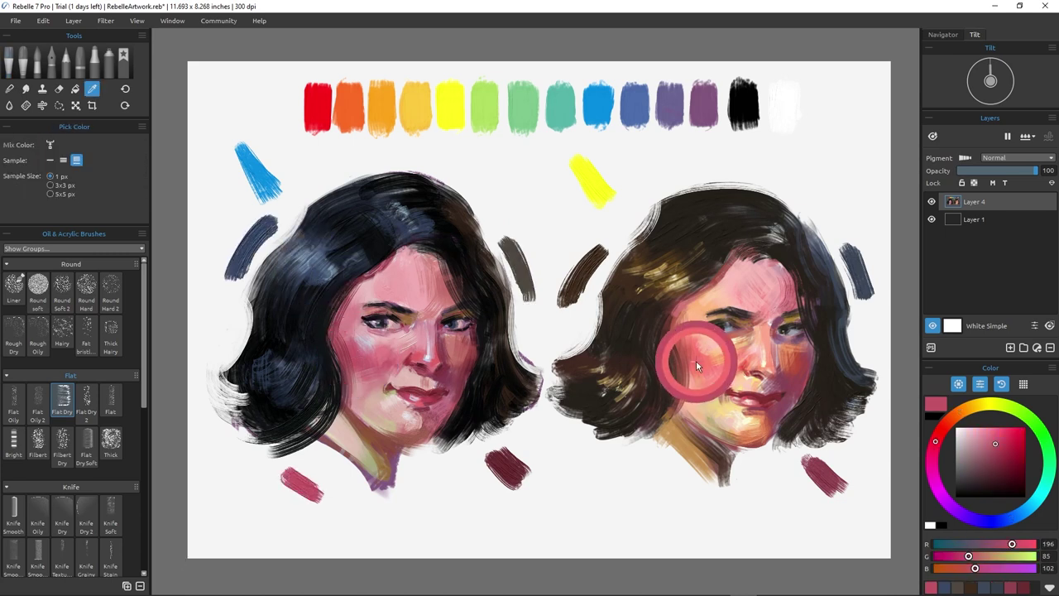
pyautogui.moveTo(656, 484); pyautogui.dragTo(631, 462)
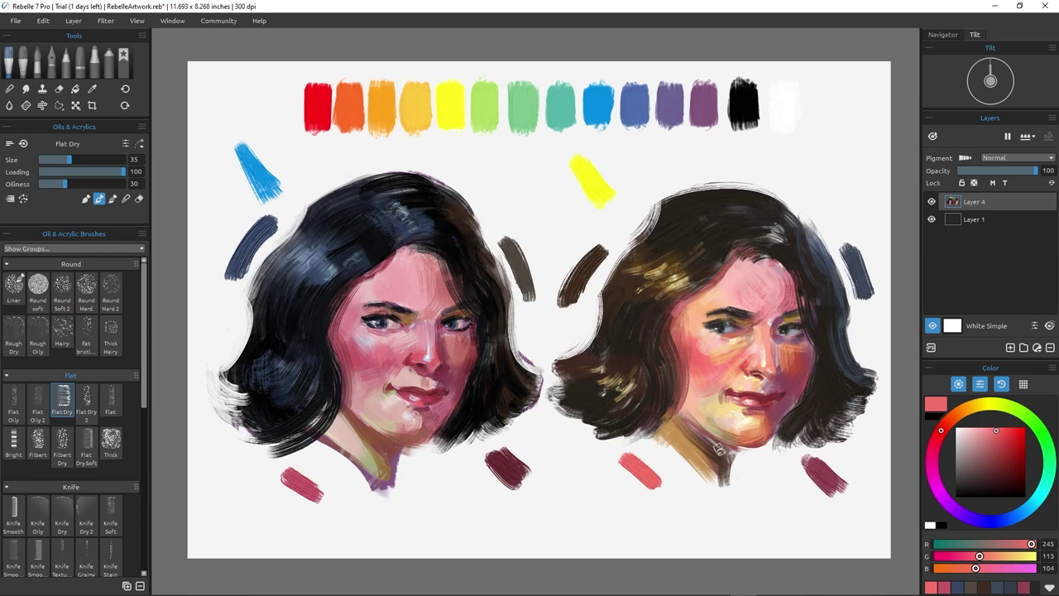
# - Sample the near eye's white in each portrait and paint matching grey and greyish pink swatches below the necks
pyautogui.keyDown('alt'); pyautogui.click(729, 327); pyautogui.keyUp('alt')
pyautogui.moveTo(702, 505); pyautogui.dragTo(719, 506)
pyautogui.keyDown('alt'); pyautogui.click(389, 321); pyautogui.keyUp('alt')
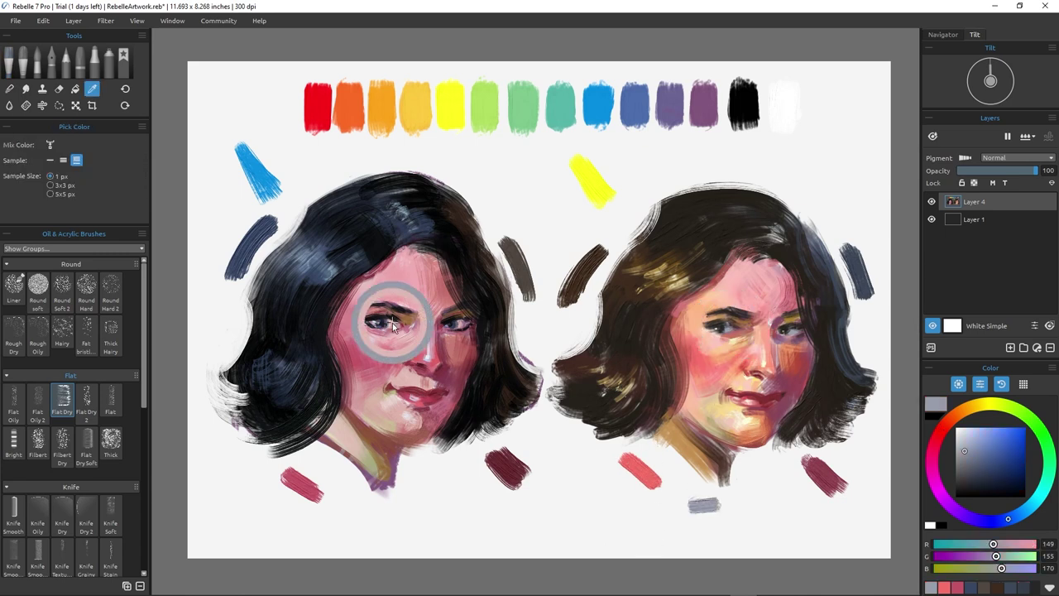
pyautogui.keyDown('alt'); pyautogui.click(729, 505); pyautogui.keyUp('alt')
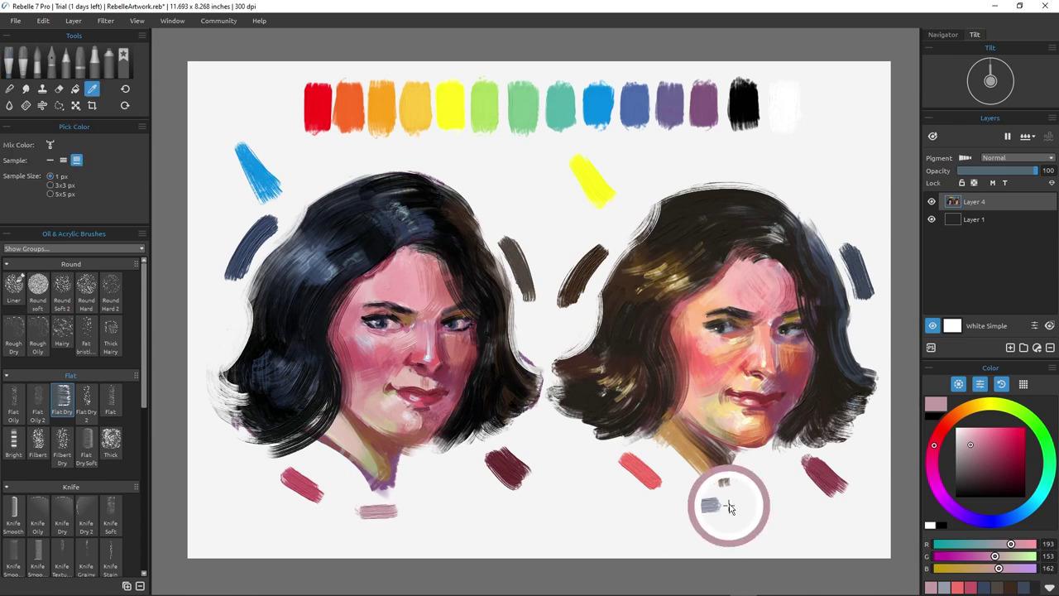
# - Hide the interface panels and enlarge the two portraits to compare their colours side by side
pyautogui.moveTo(776, 431); pyautogui.dragTo(735, 448)
pyautogui.scroll(2, 819, 427)
pyautogui.moveTo(728, 446); pyautogui.dragTo(896, 434)
pyautogui.press('Tab')
pyautogui.scroll(2, 468, 354)
pyautogui.moveTo(476, 356); pyautogui.dragTo(407, 343)
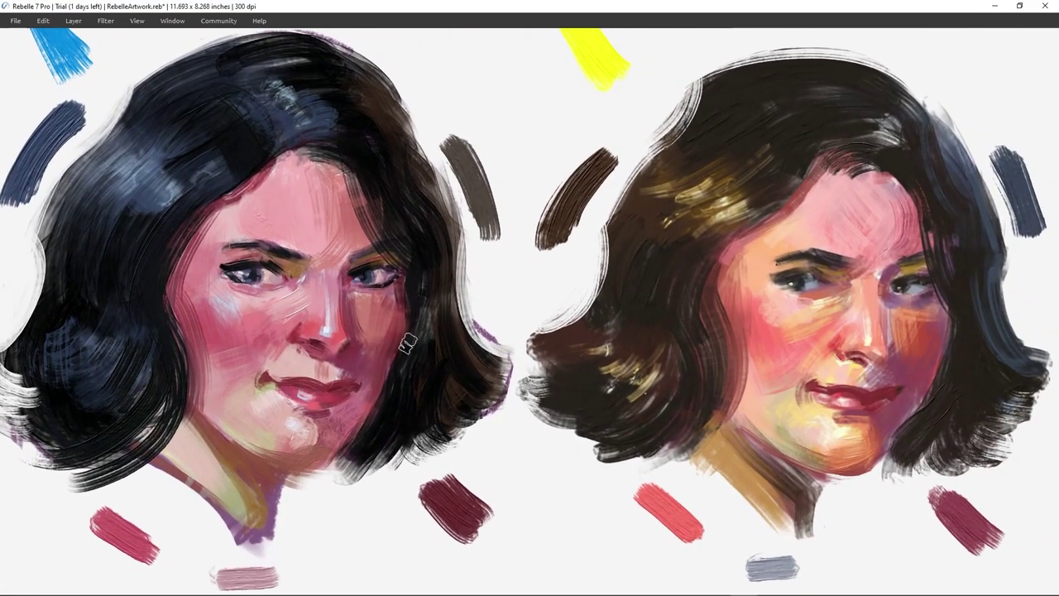